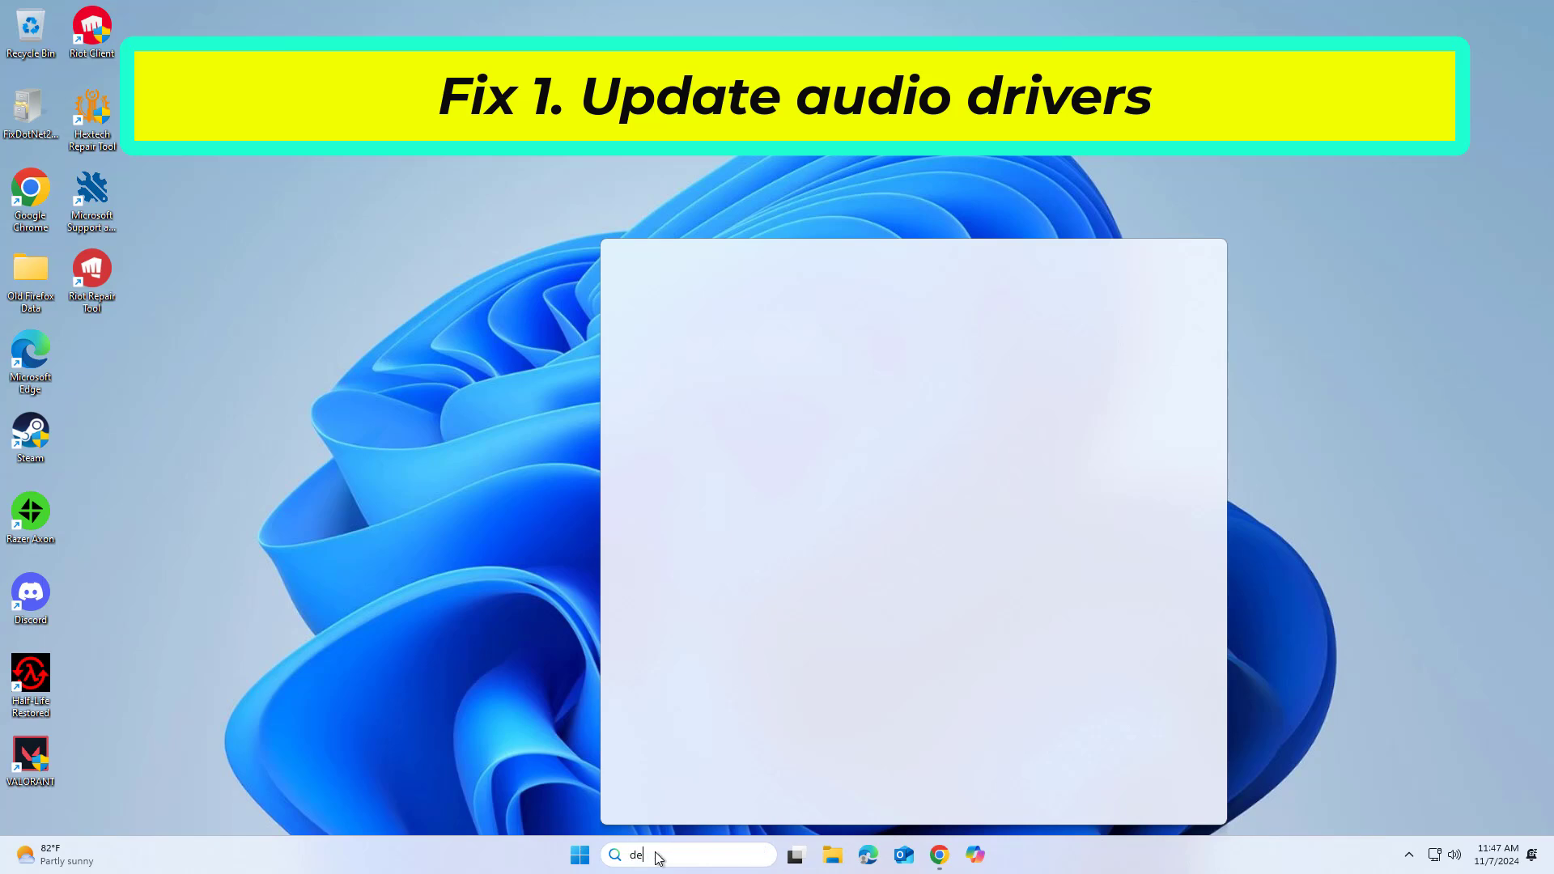
# Find and open Device Manager, allowing it to make changes to the device.
pyautogui.write('device')
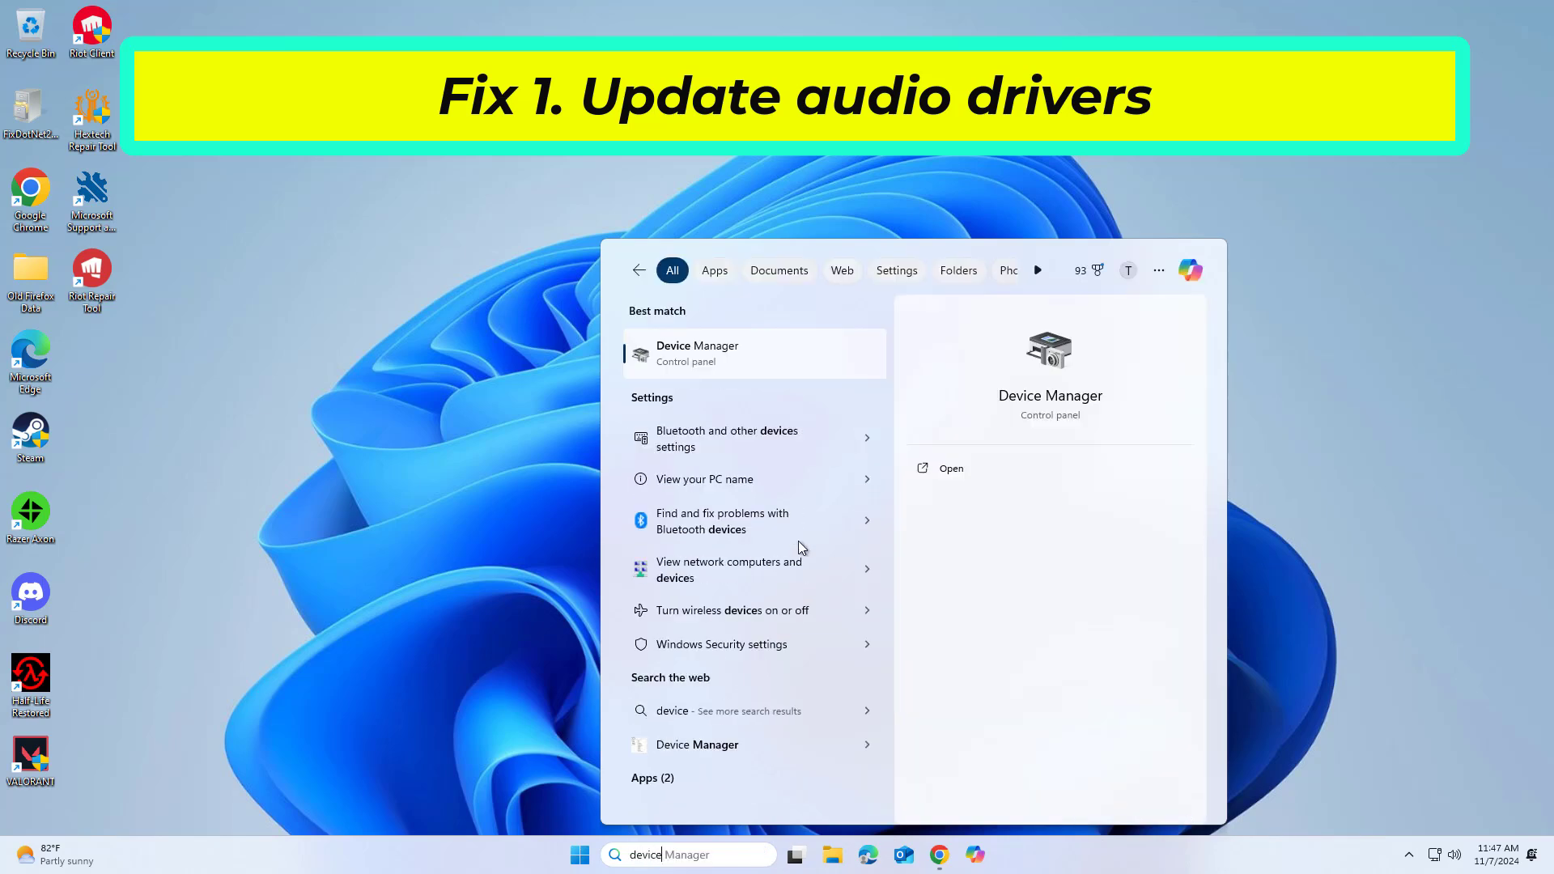
pyautogui.click(765, 344)
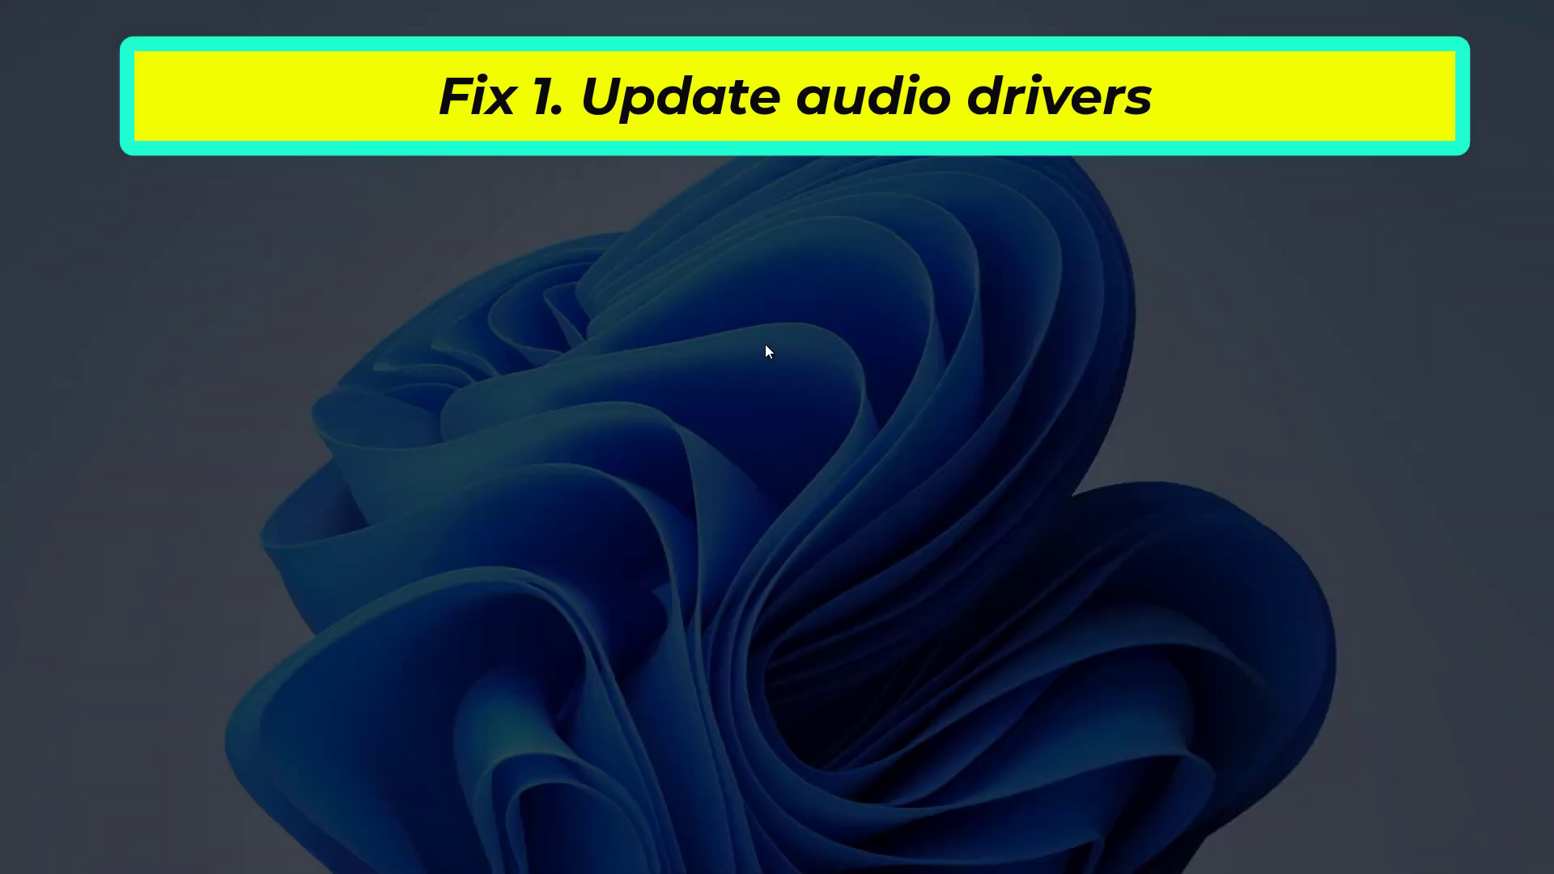
pyautogui.click(706, 566)
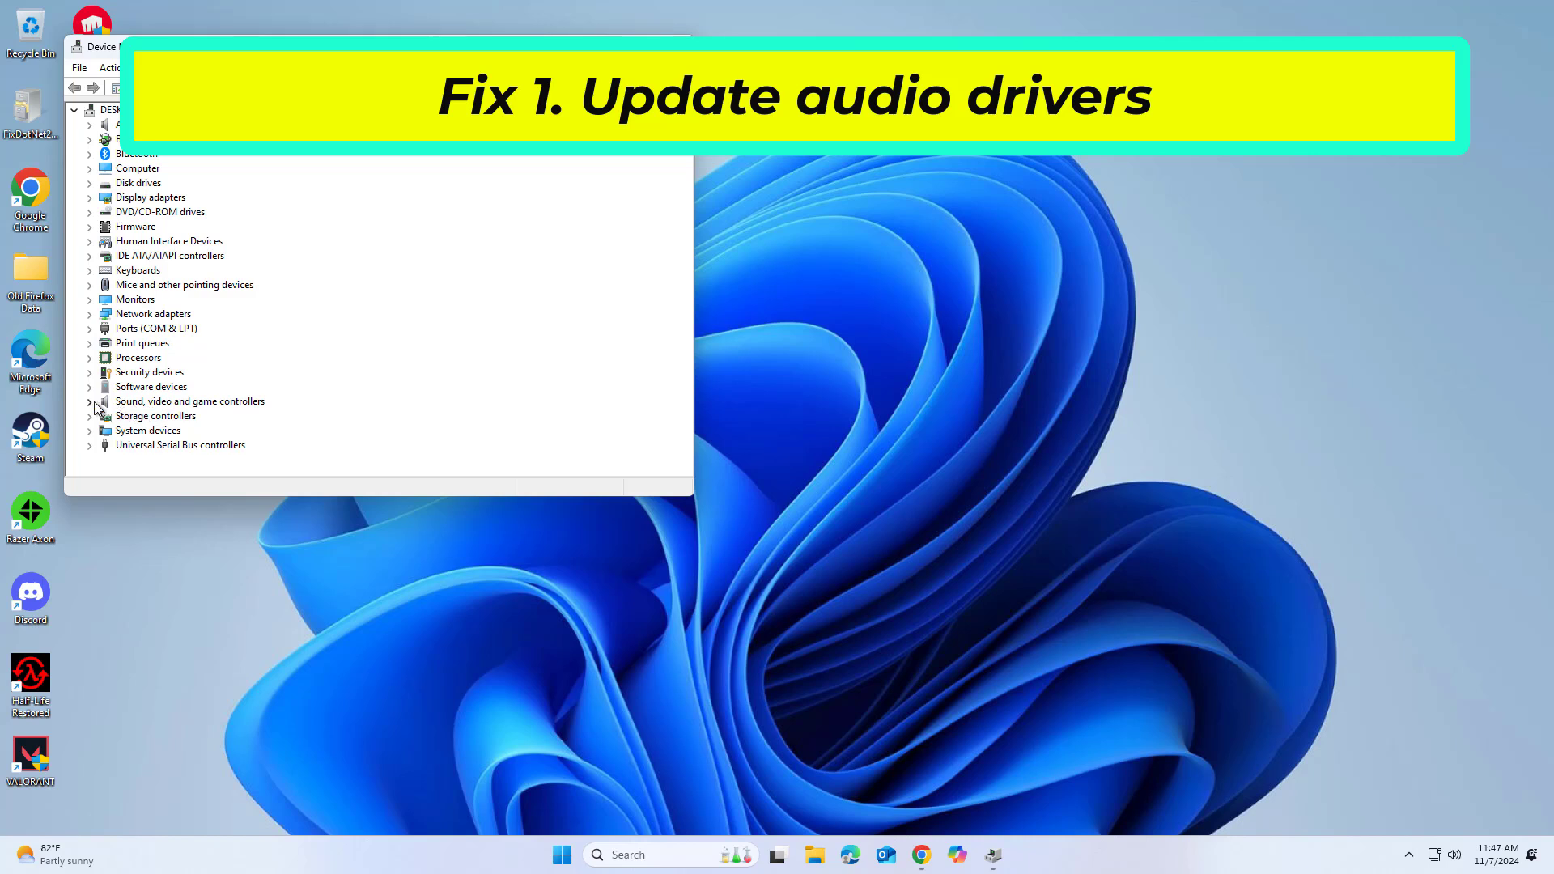
# Search automatically for an updated driver for the High Definition Audio Device under Sound, video and game controllers.
pyautogui.click(90, 401)
pyautogui.rightClick(178, 418)
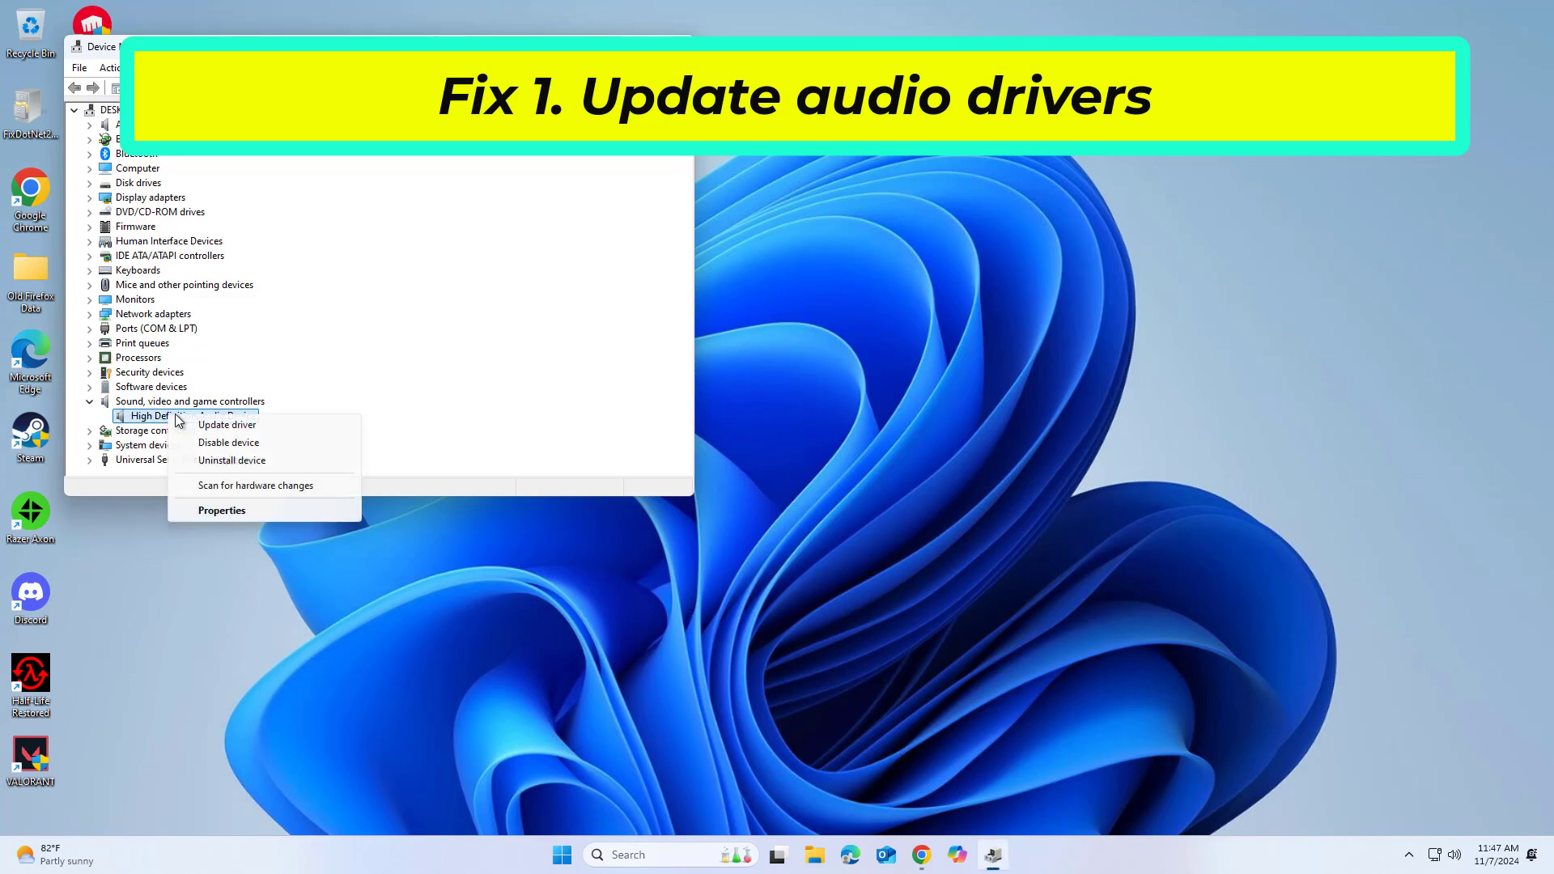
pyautogui.click(247, 426)
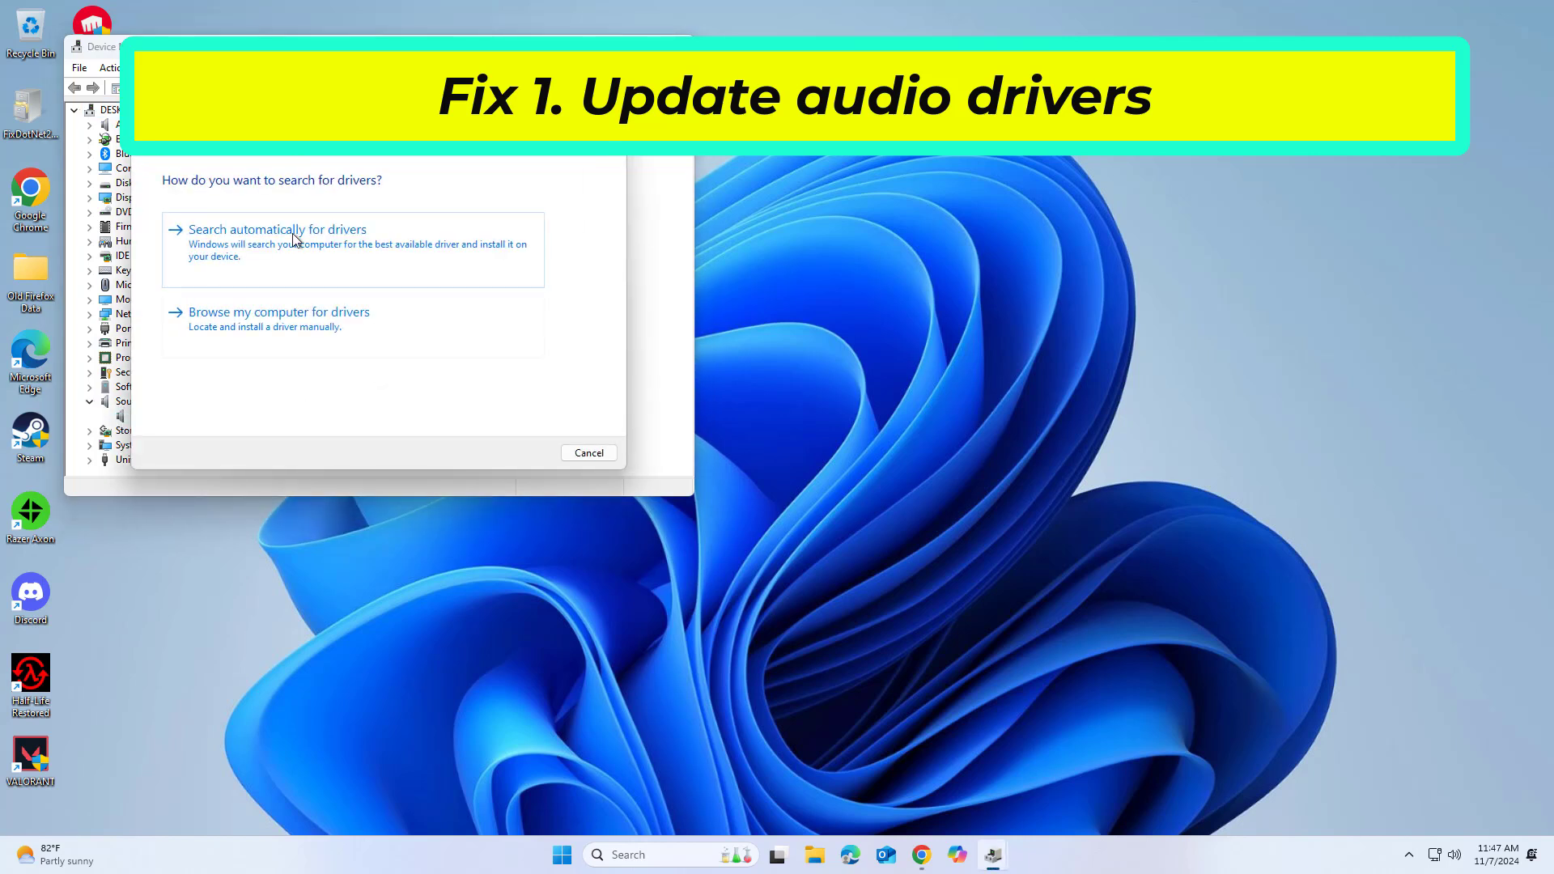
pyautogui.click(312, 229)
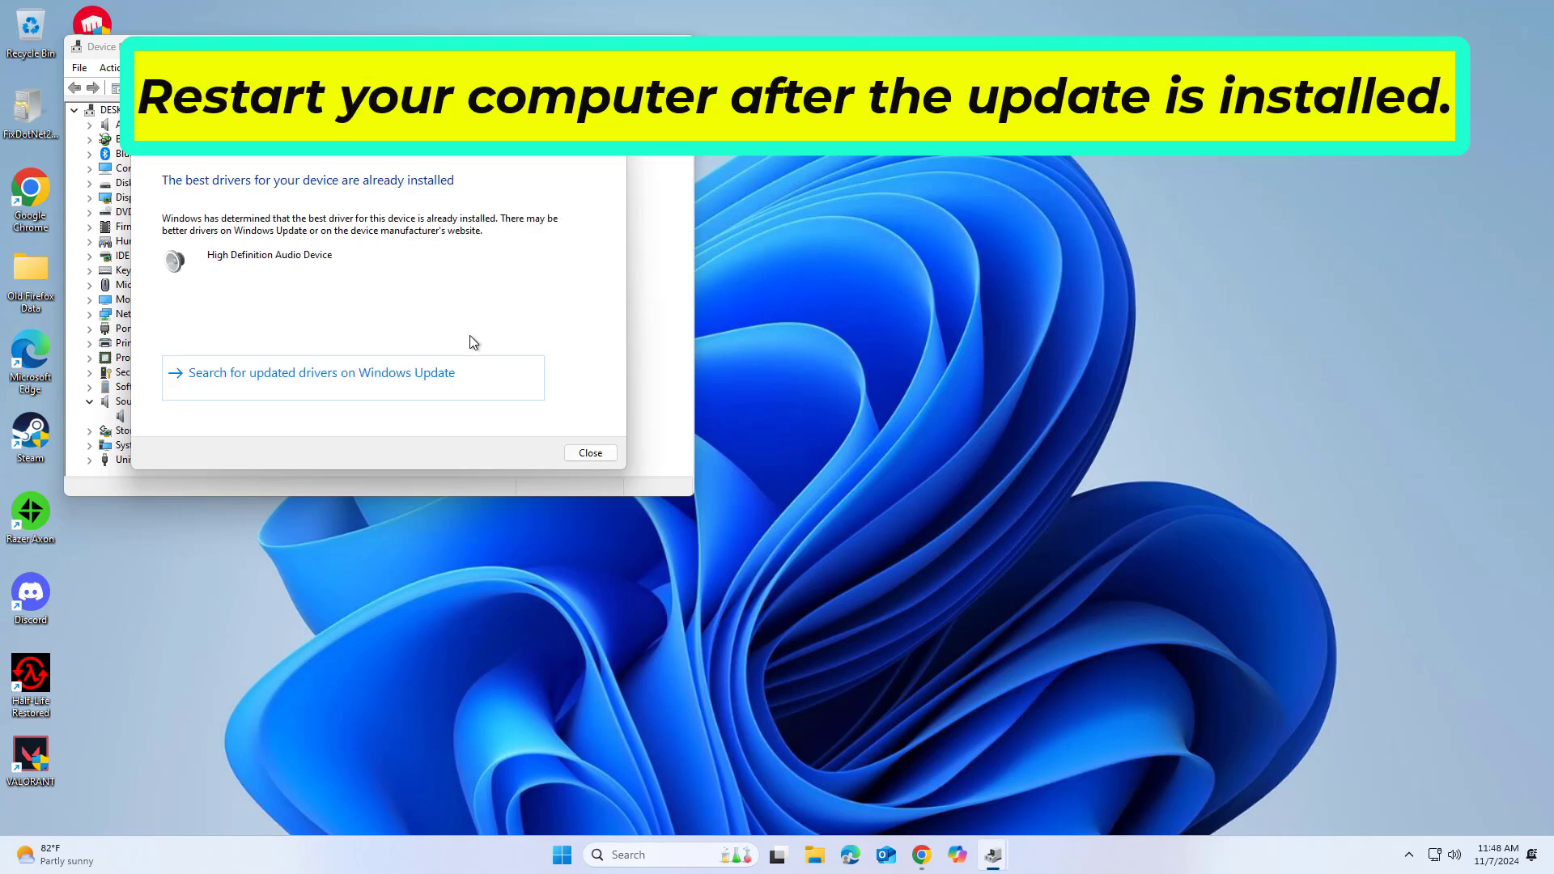
pyautogui.click(590, 454)
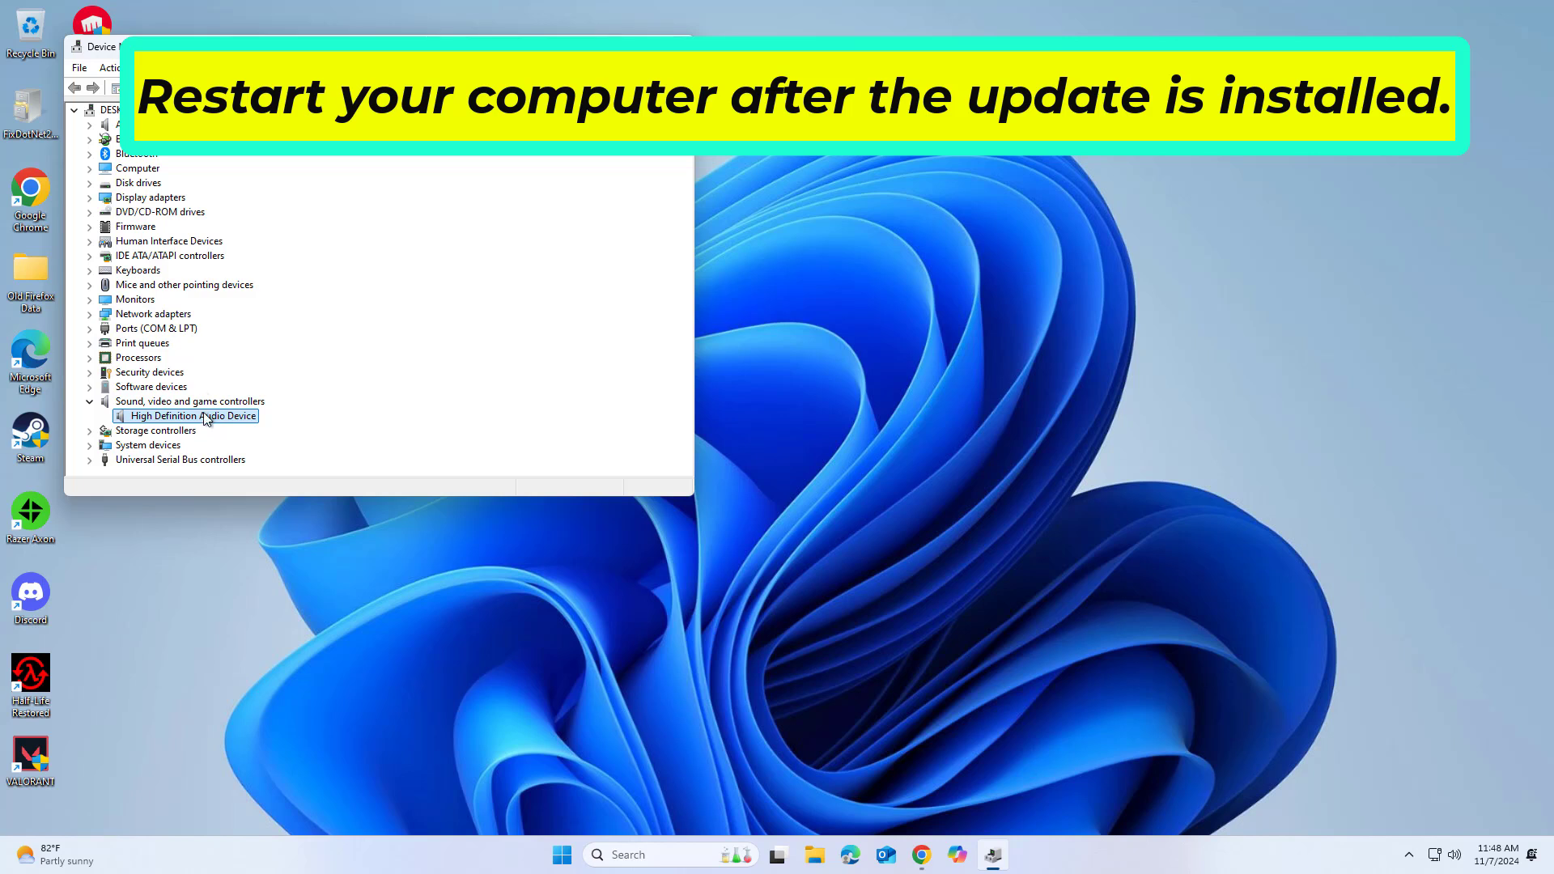
# Manually install the High Definition Audio Device driver from the list of available drivers on the computer, accepting the compatibility warning.
pyautogui.rightClick(209, 418)
pyautogui.click(248, 425)
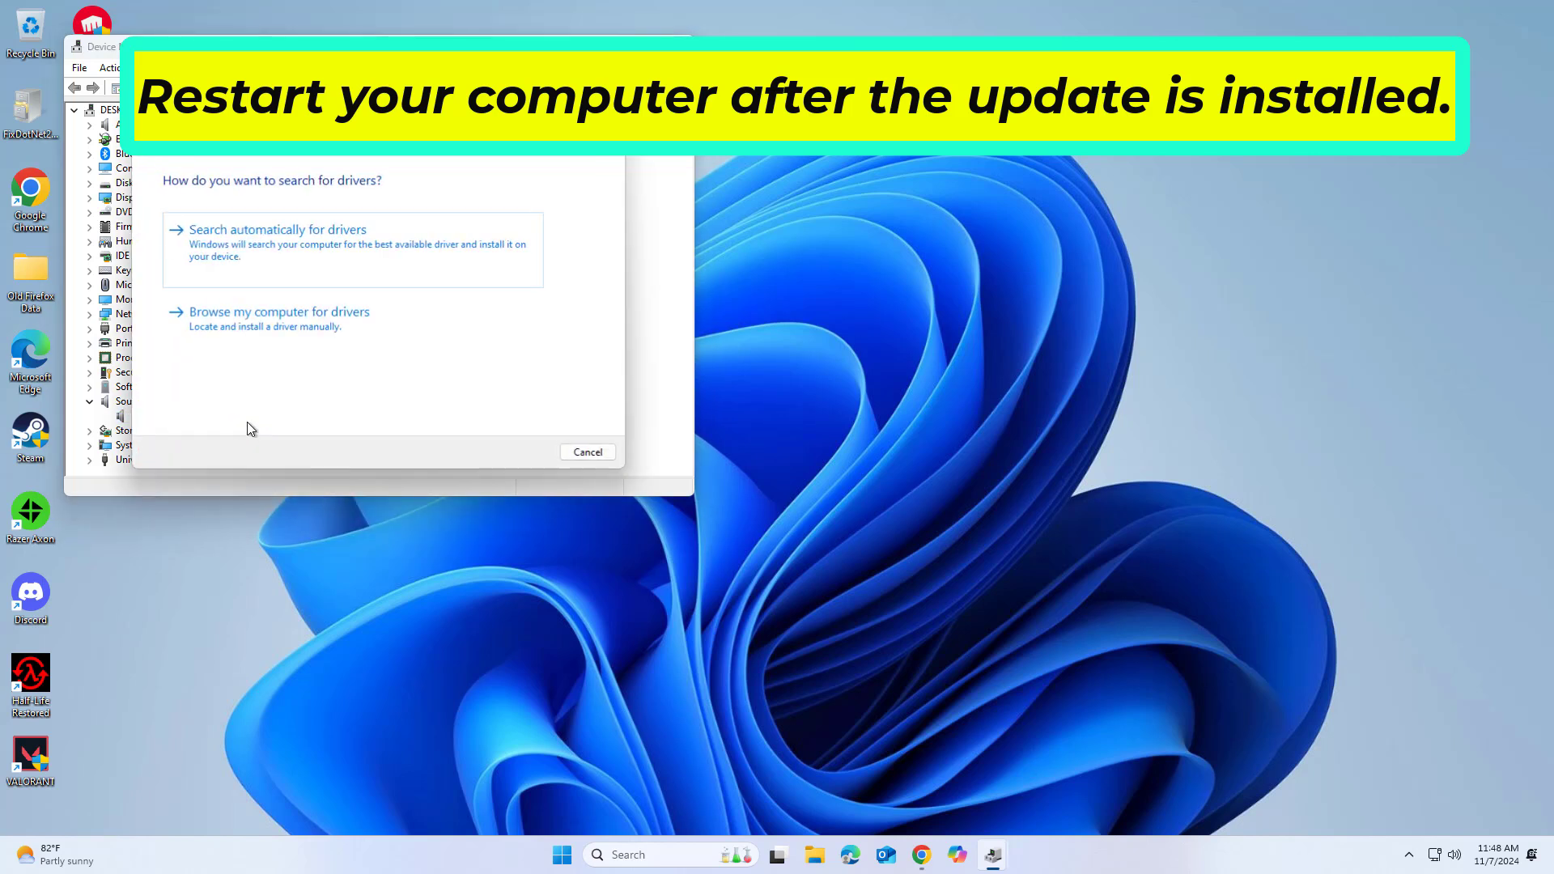
pyautogui.click(271, 317)
pyautogui.click(300, 350)
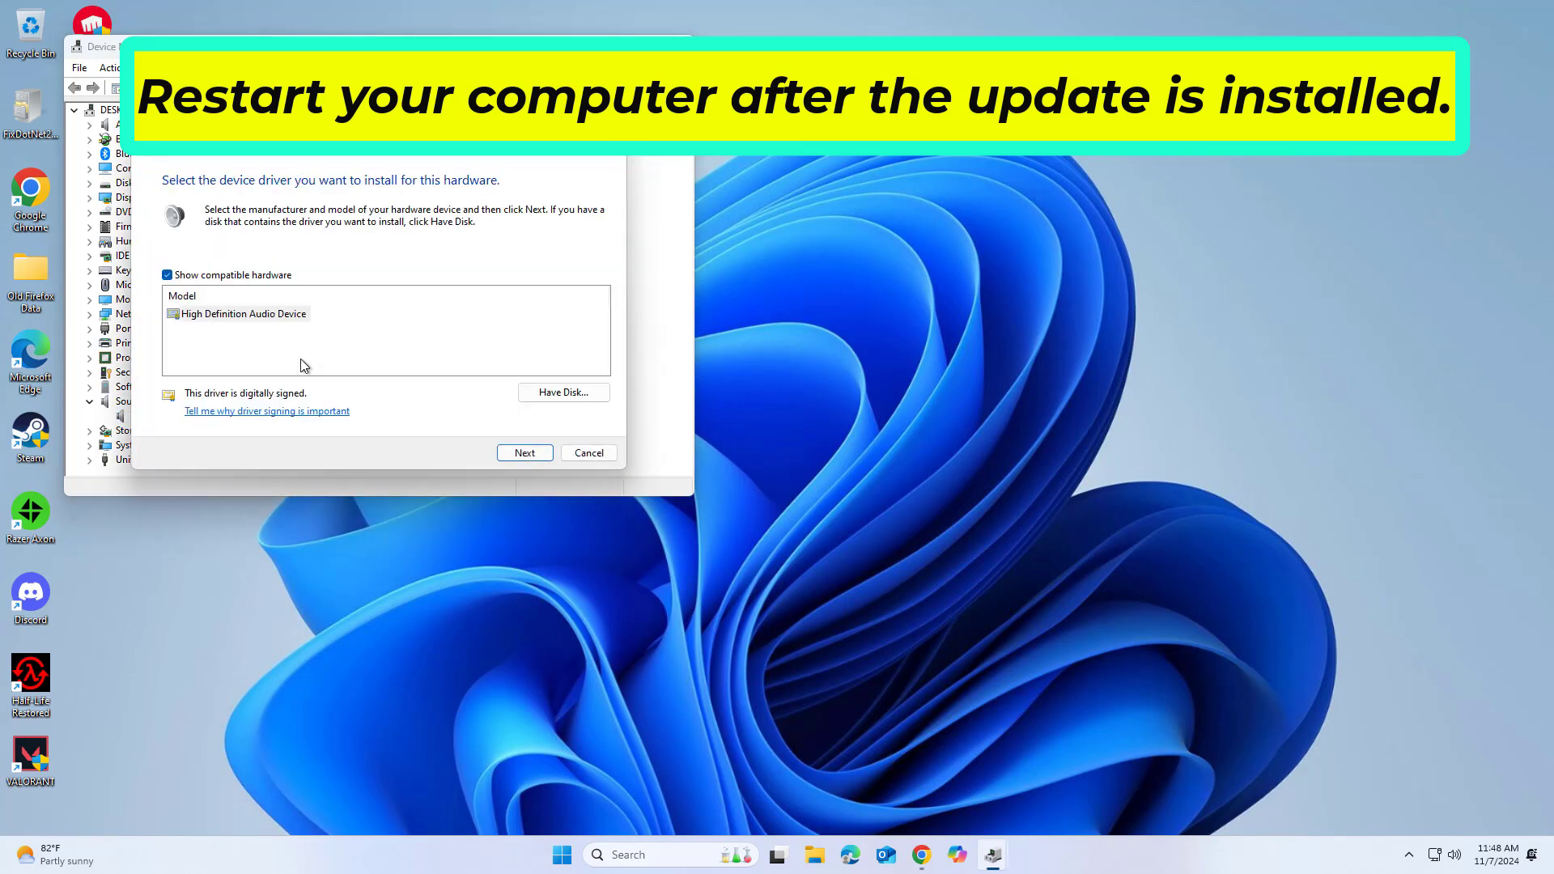
pyautogui.click(301, 318)
pyautogui.click(525, 453)
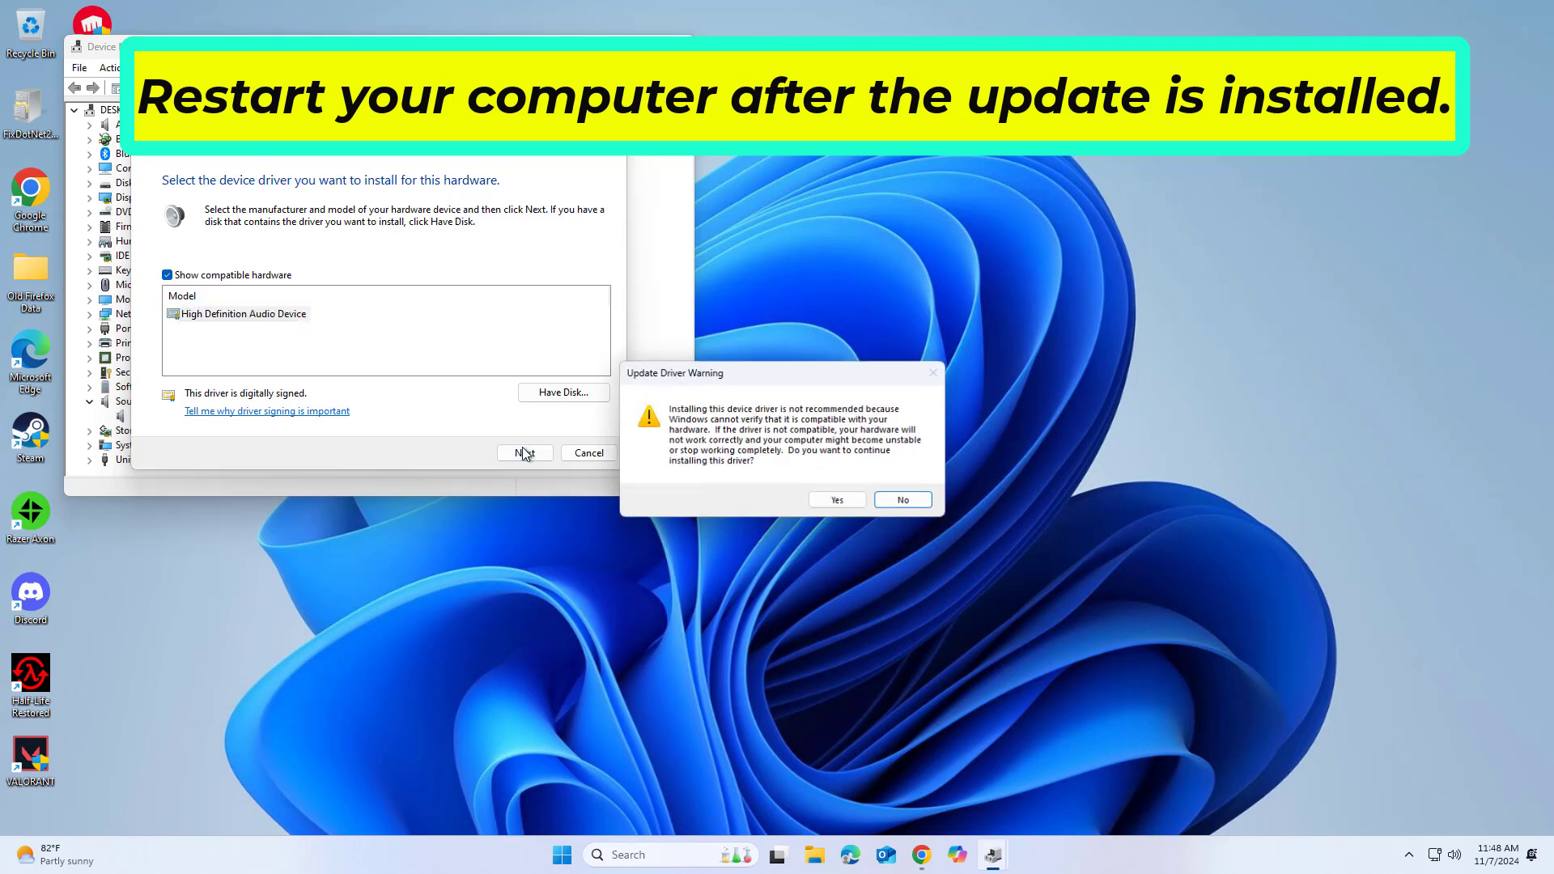
pyautogui.click(839, 501)
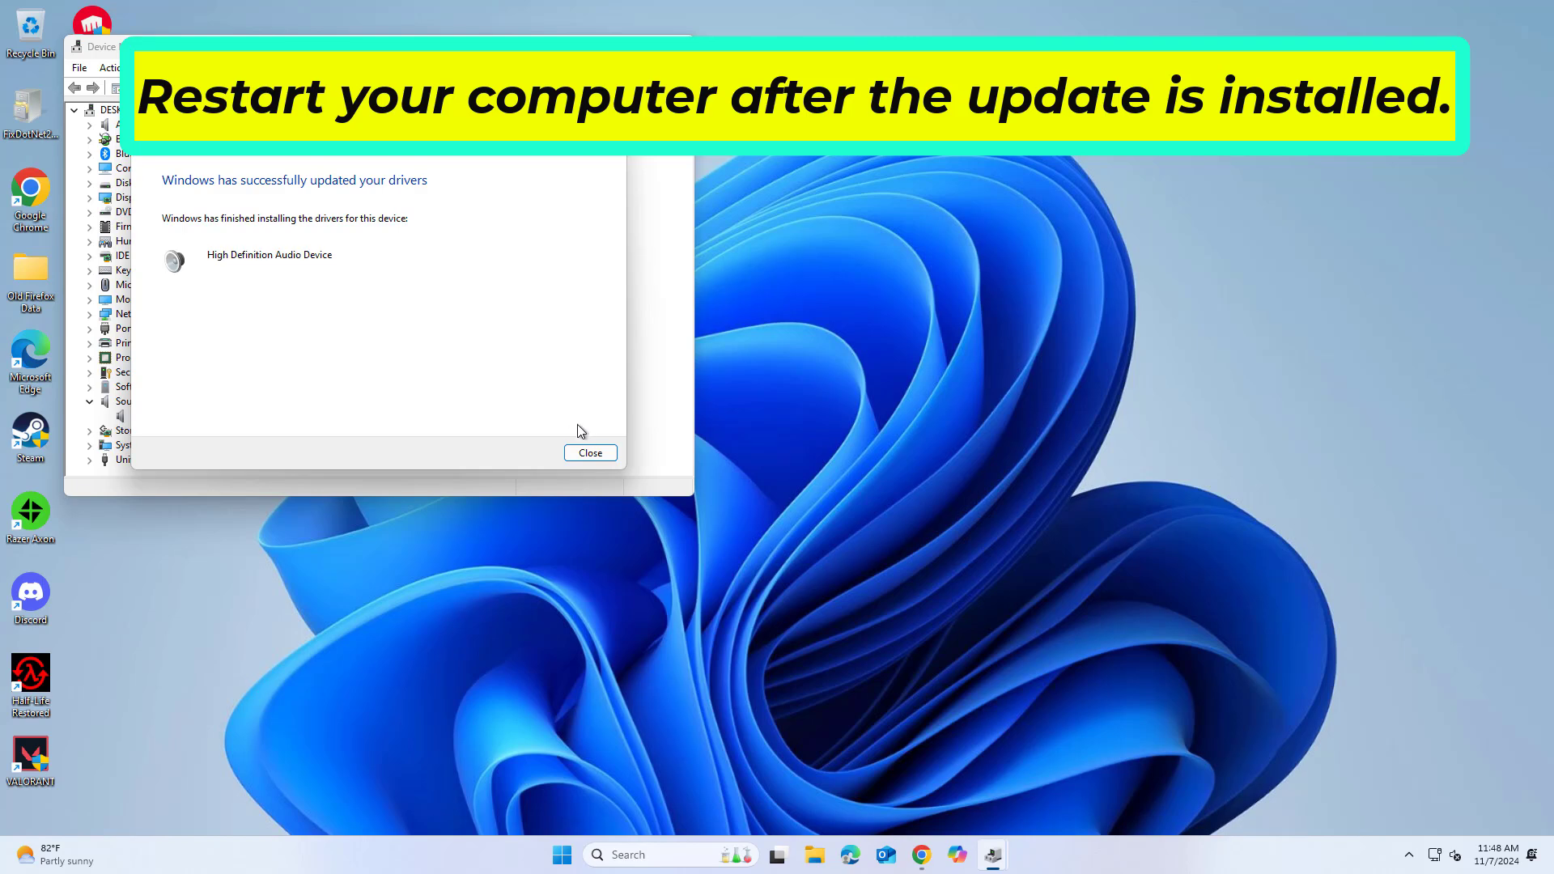
pyautogui.click(589, 454)
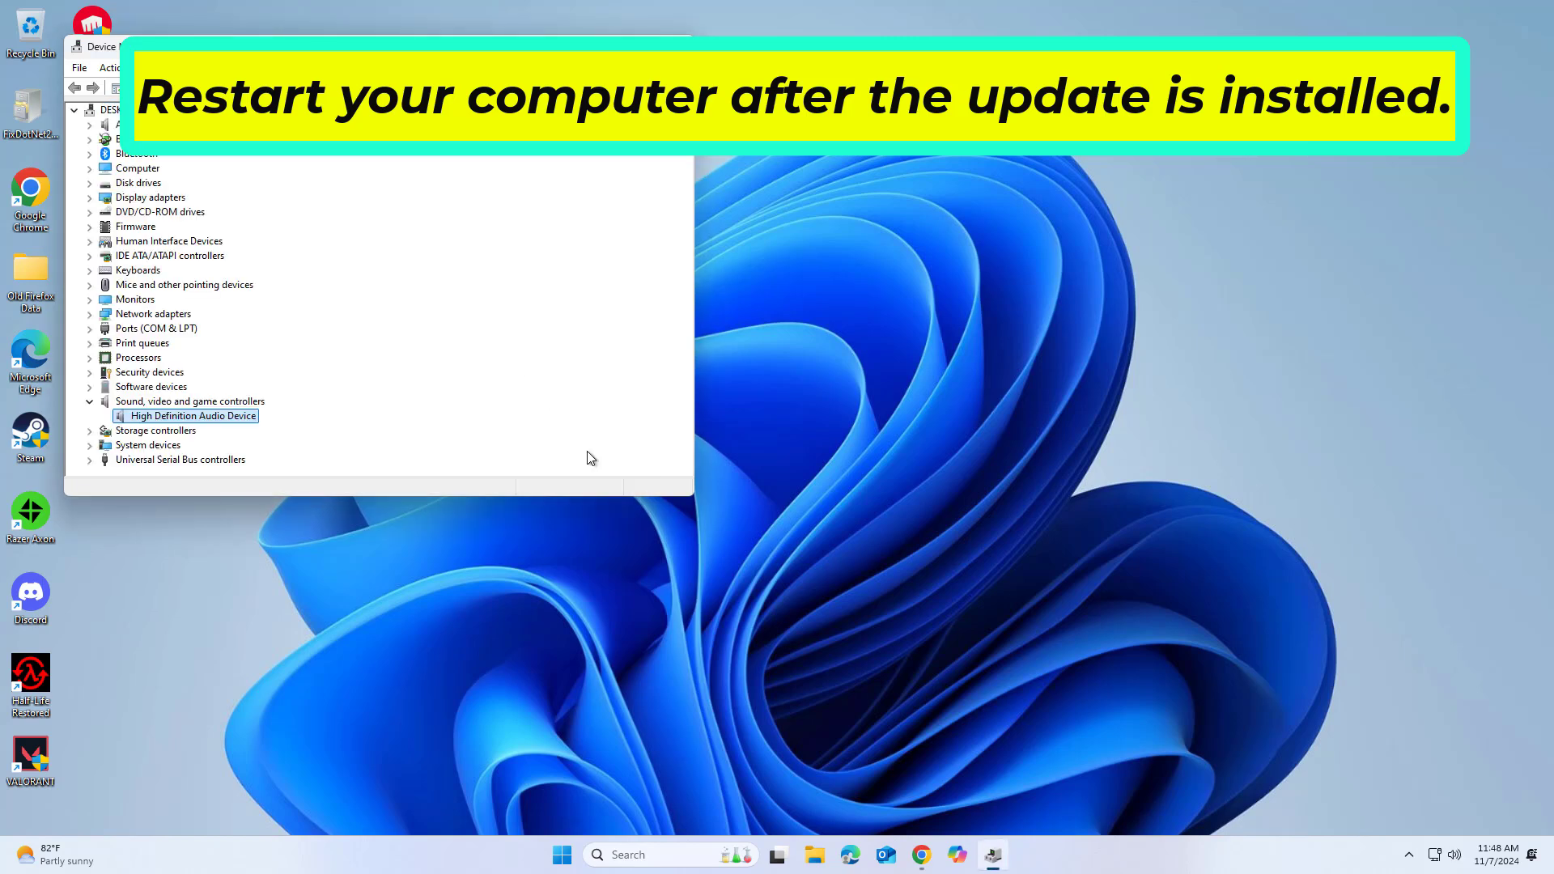
pyautogui.click(562, 854)
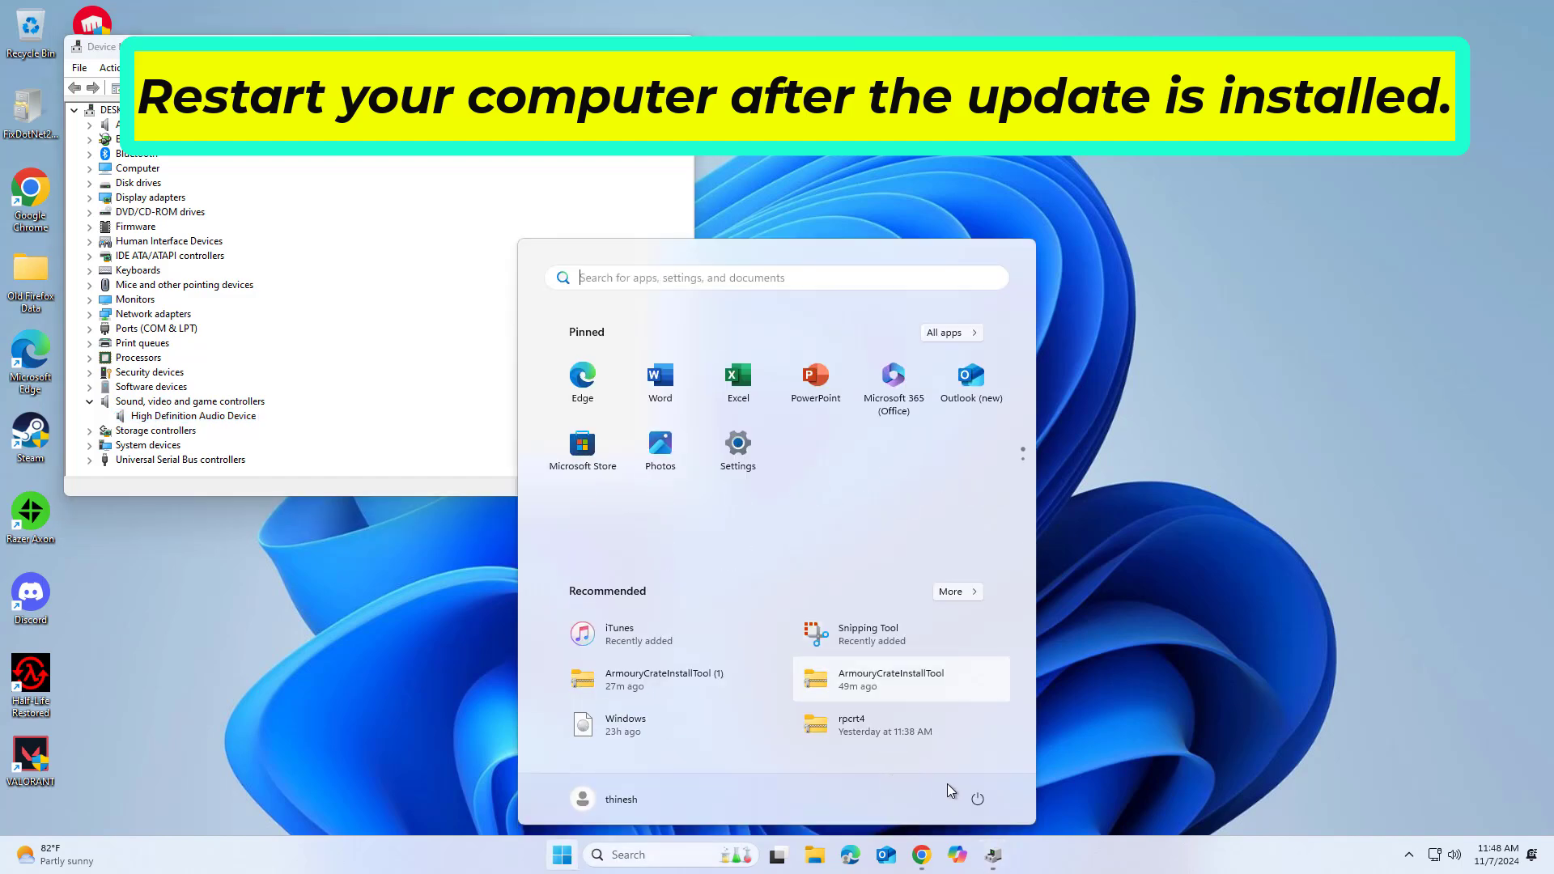
pyautogui.click(977, 799)
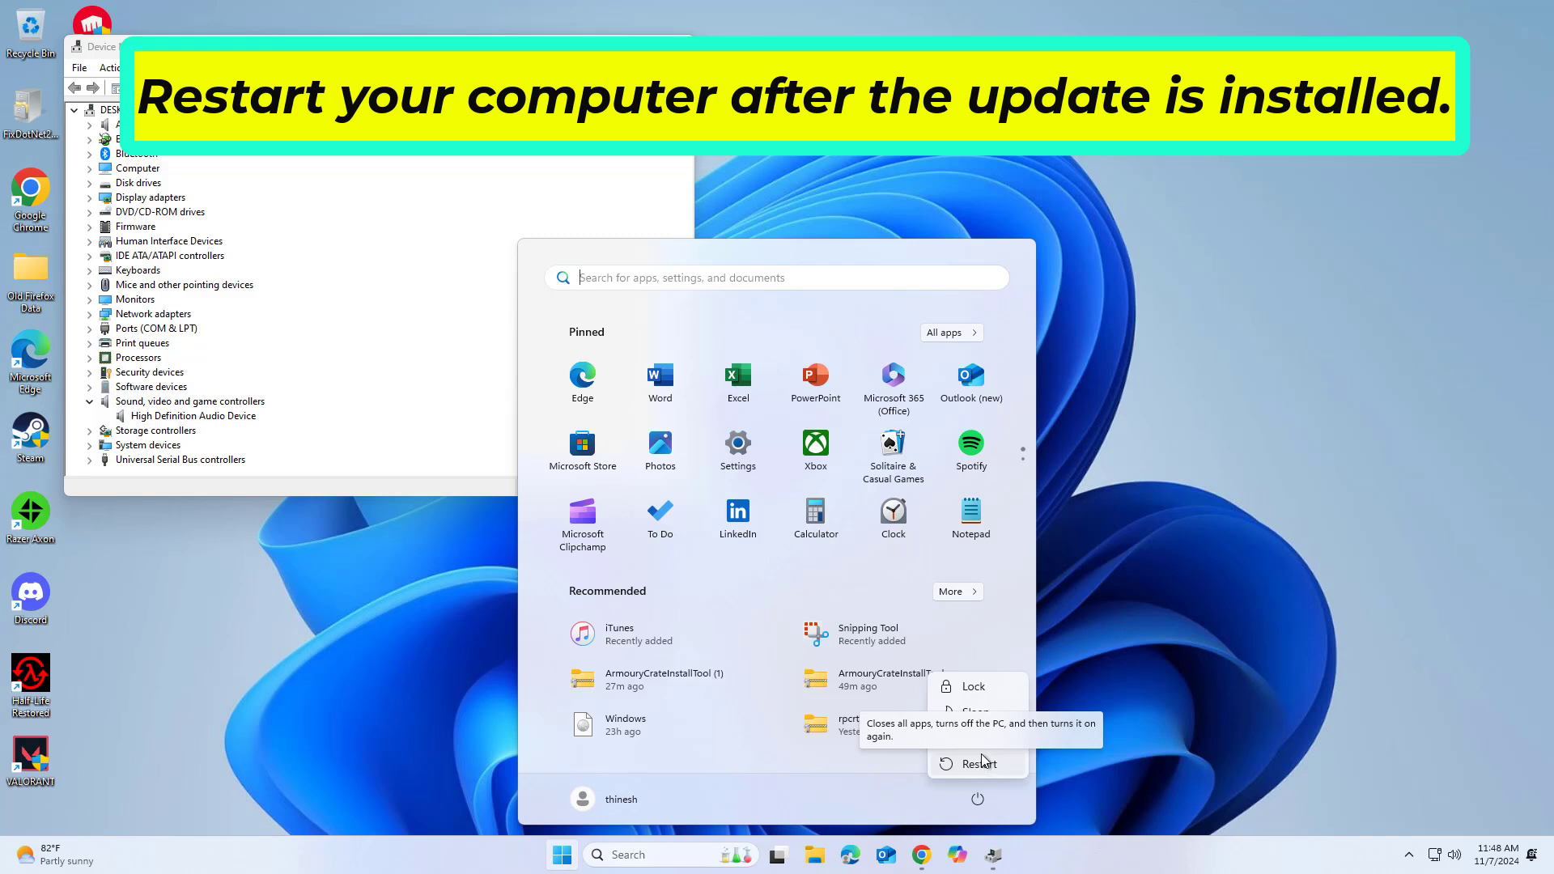
pyautogui.click(354, 629)
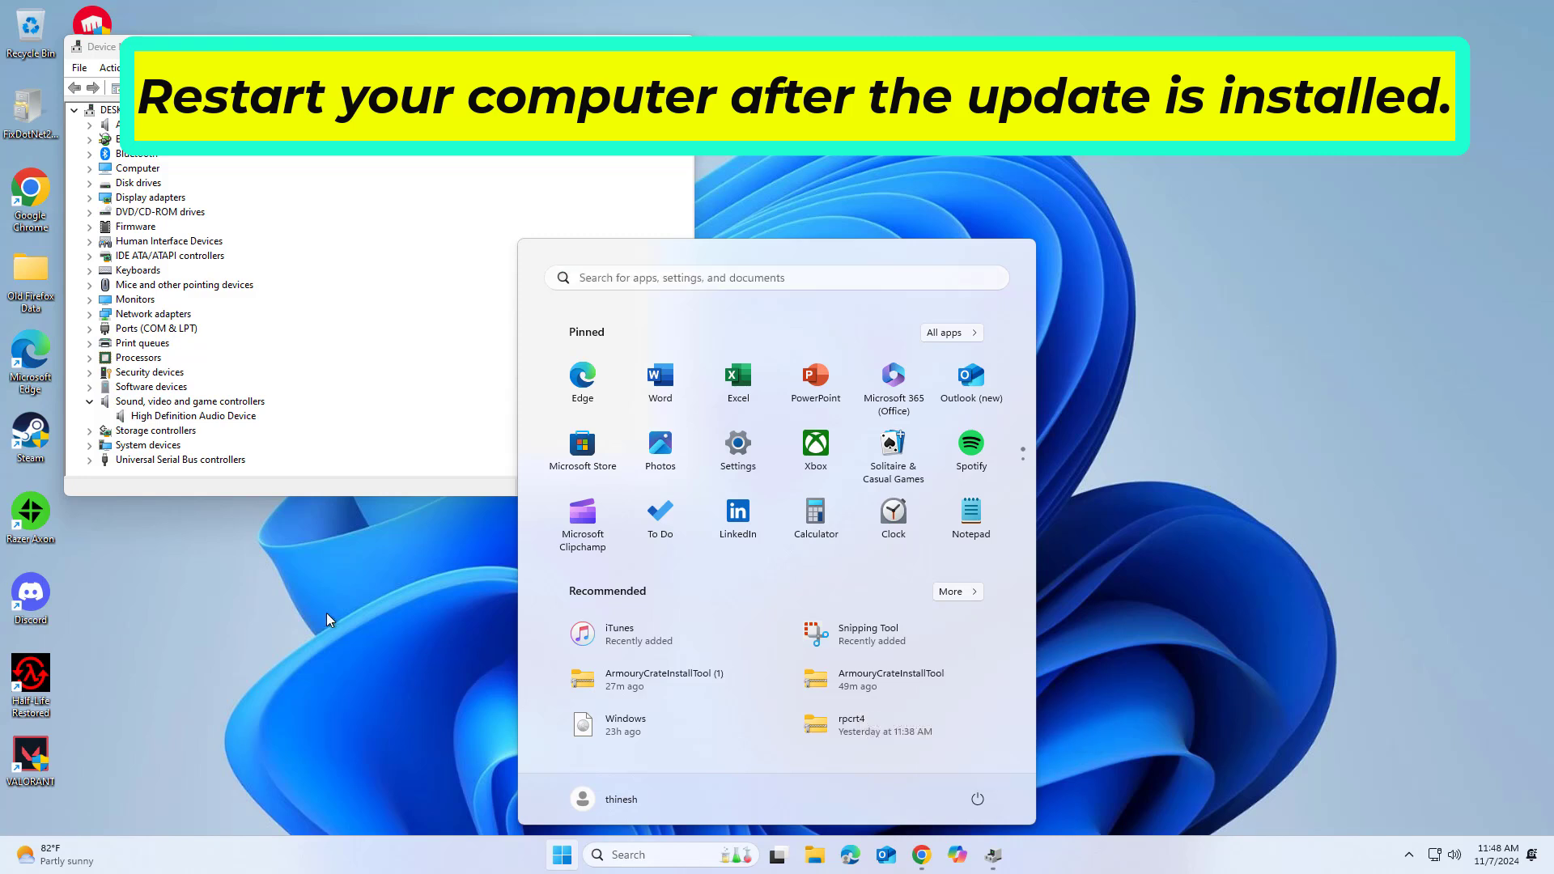
# Uninstall the High Definition Audio Device from the system.
pyautogui.rightClick(244, 416)
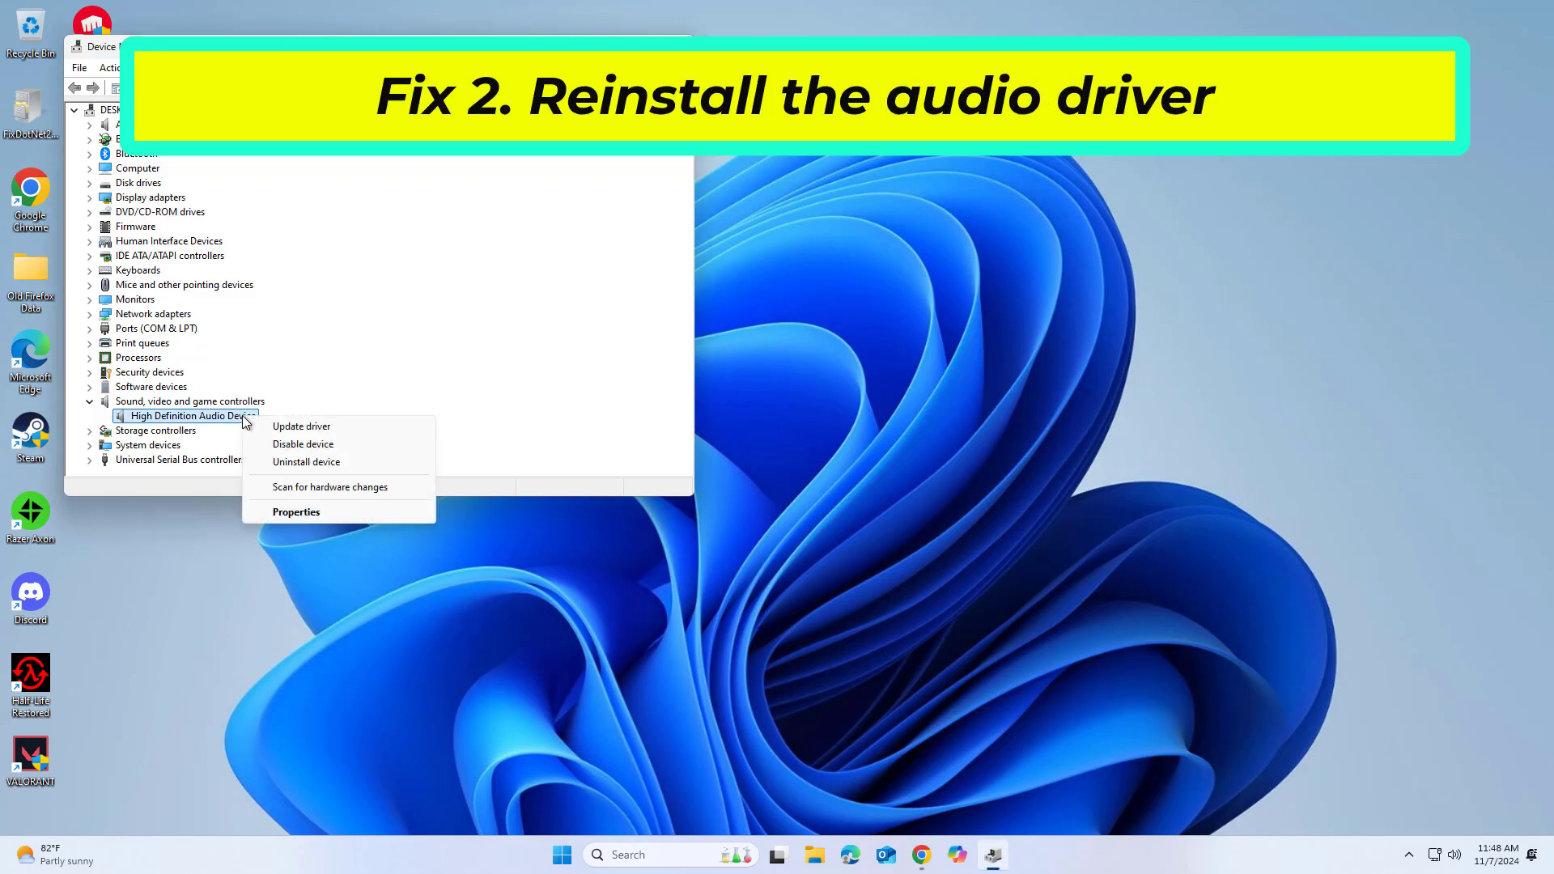
pyautogui.click(297, 461)
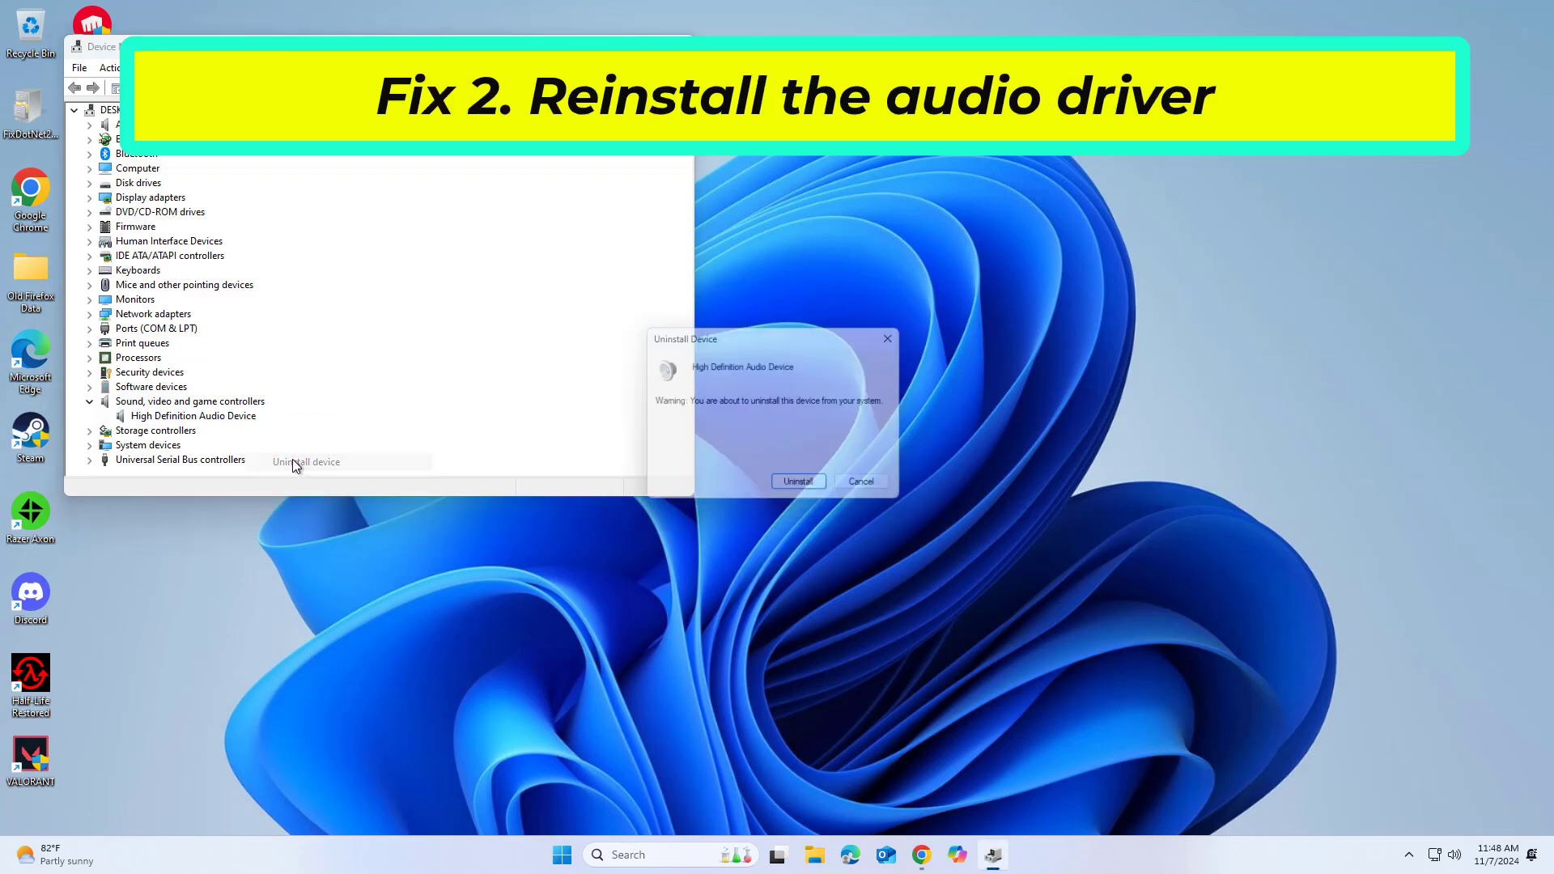
pyautogui.click(798, 491)
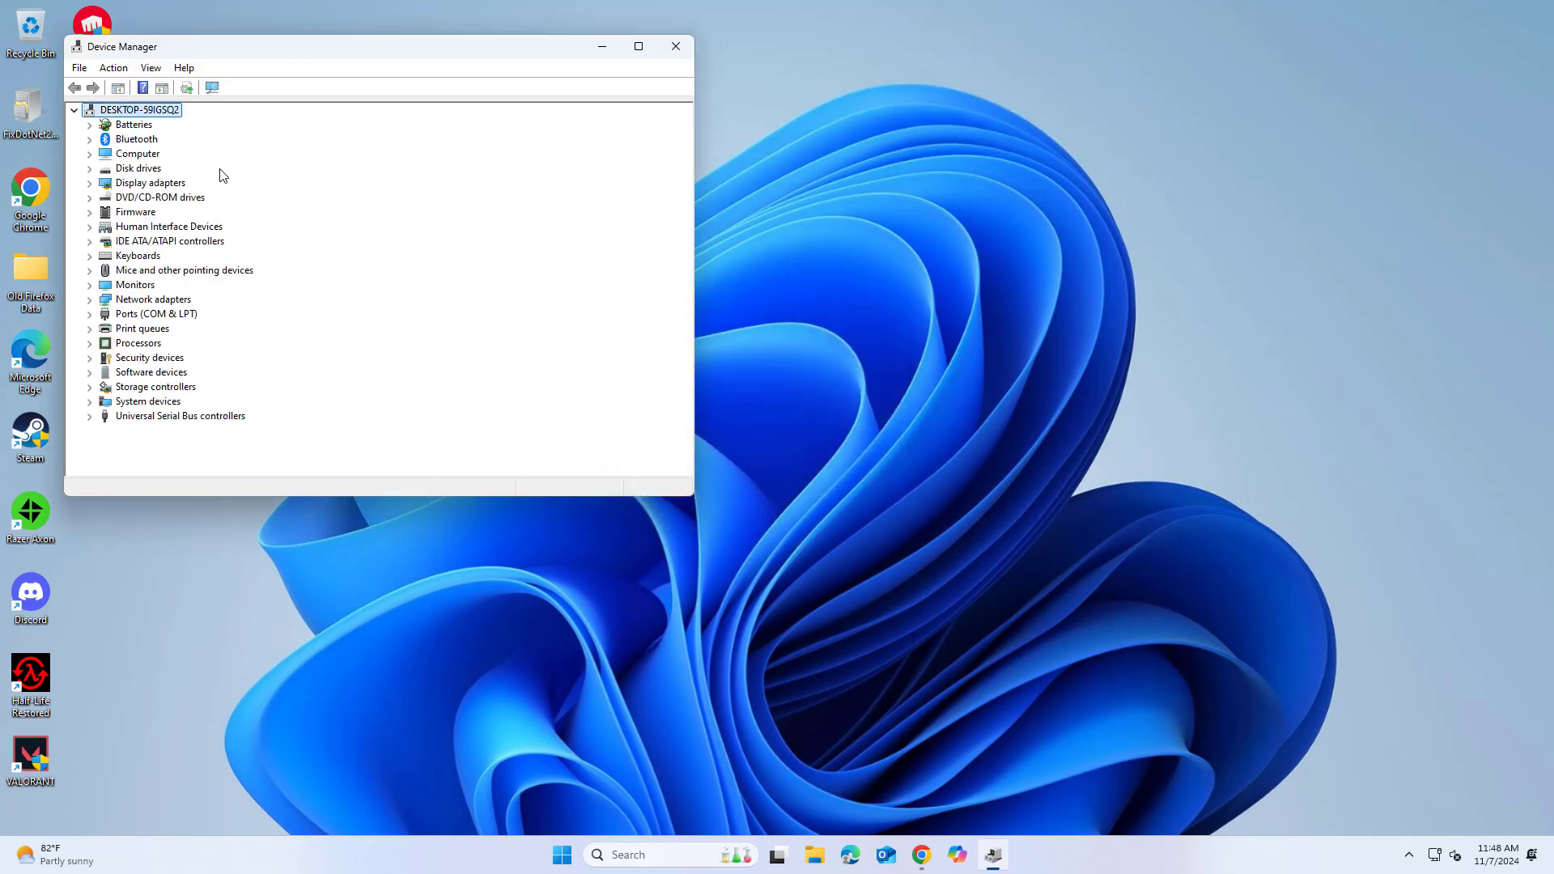
# Scan for hardware changes to reinstall the audio driver, and close Device Manager.
pyautogui.click(116, 70)
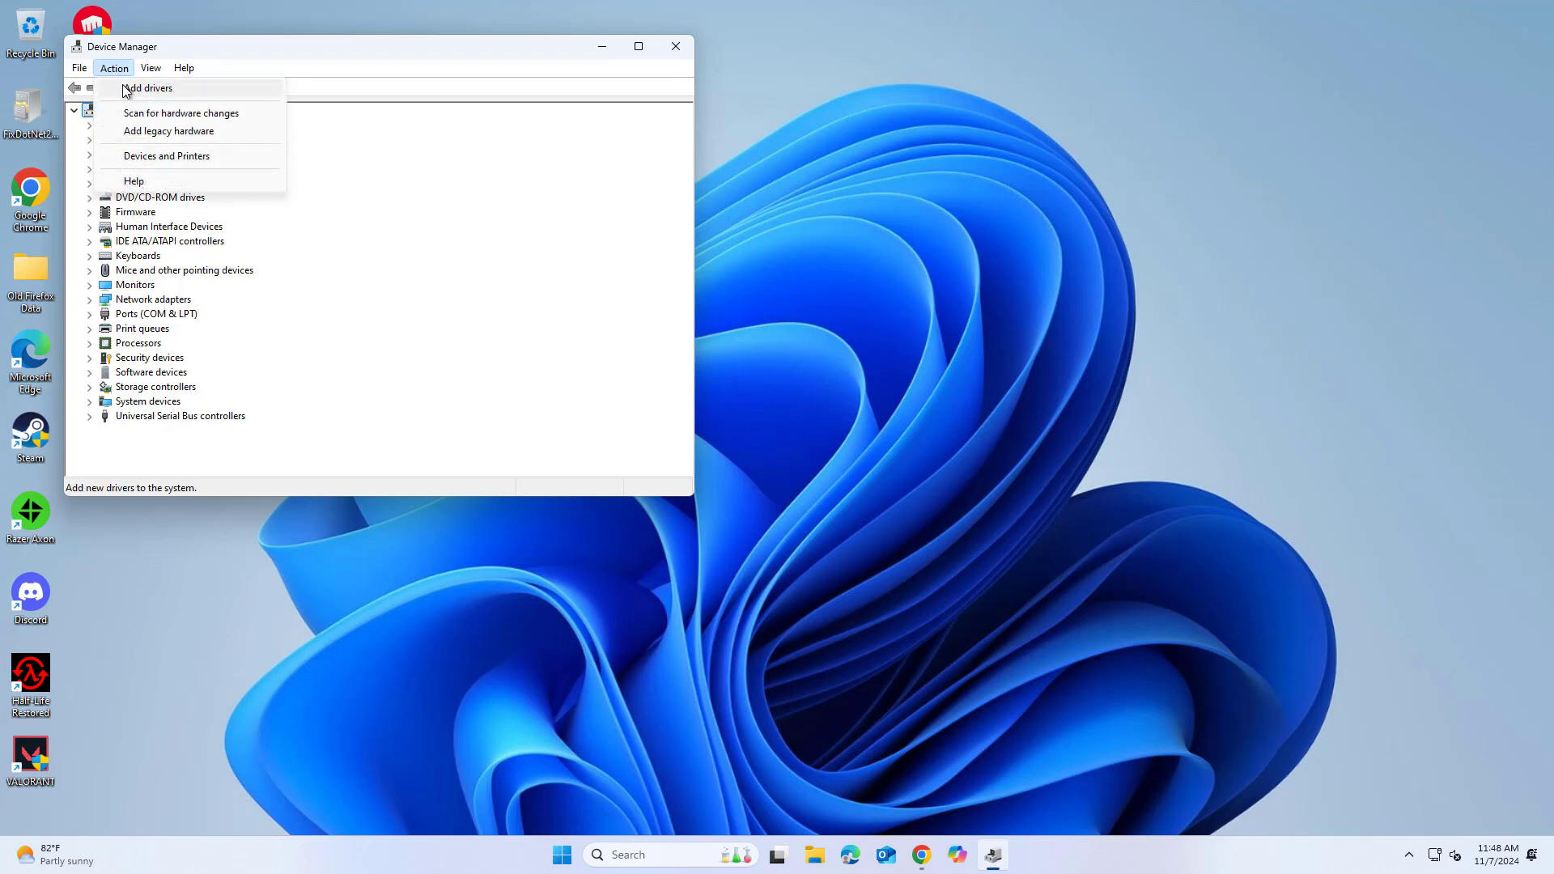
pyautogui.click(145, 114)
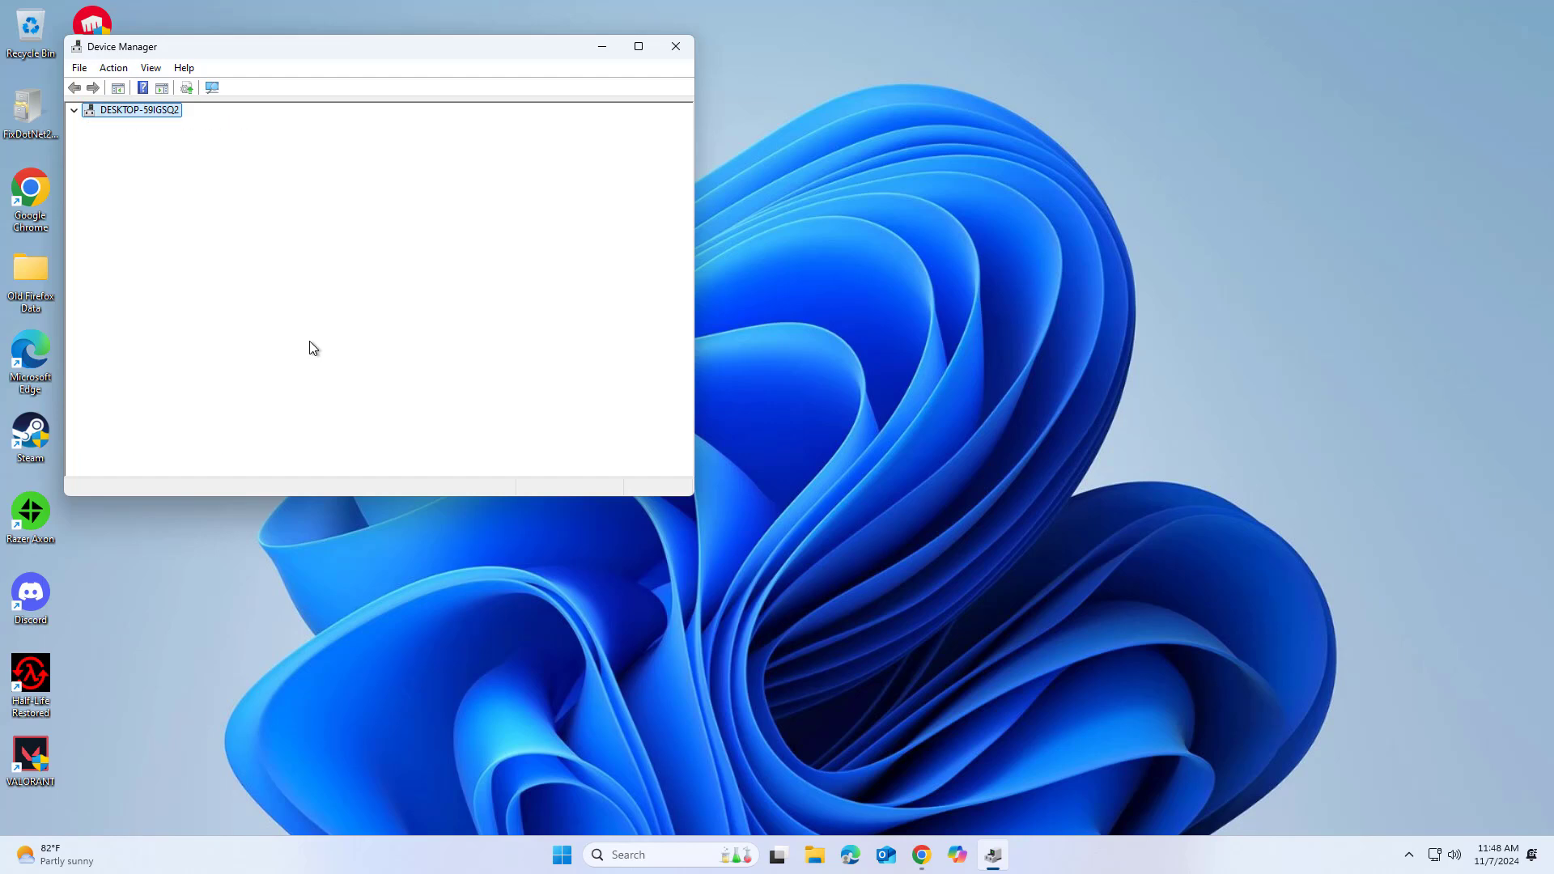
pyautogui.click(252, 418)
pyautogui.click(675, 46)
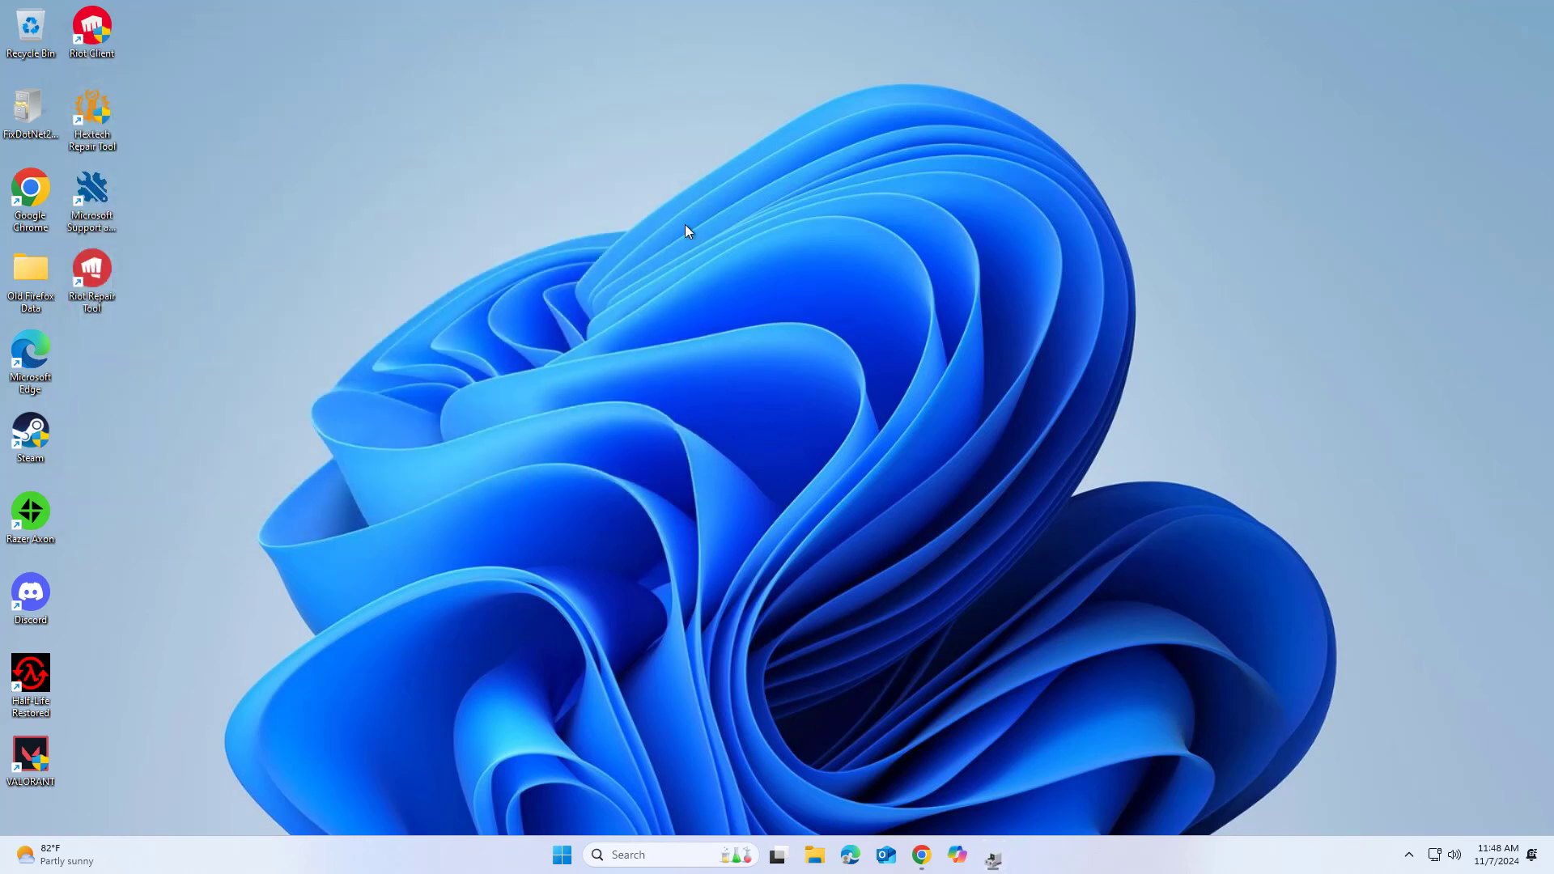
# Restart the computer.
pyautogui.press('super')
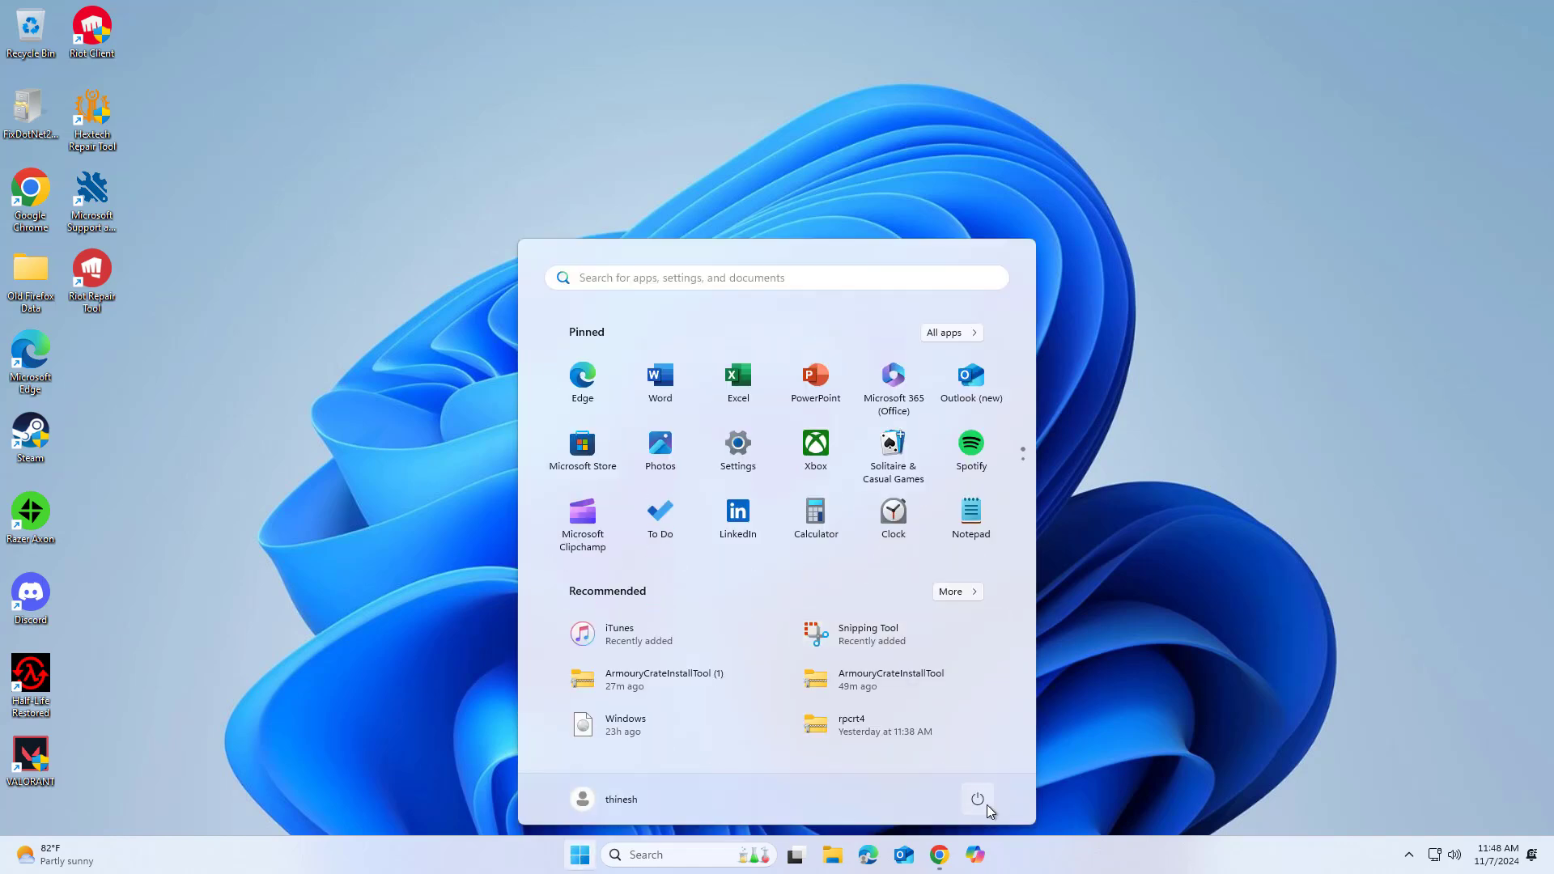
pyautogui.click(985, 803)
pyautogui.click(991, 760)
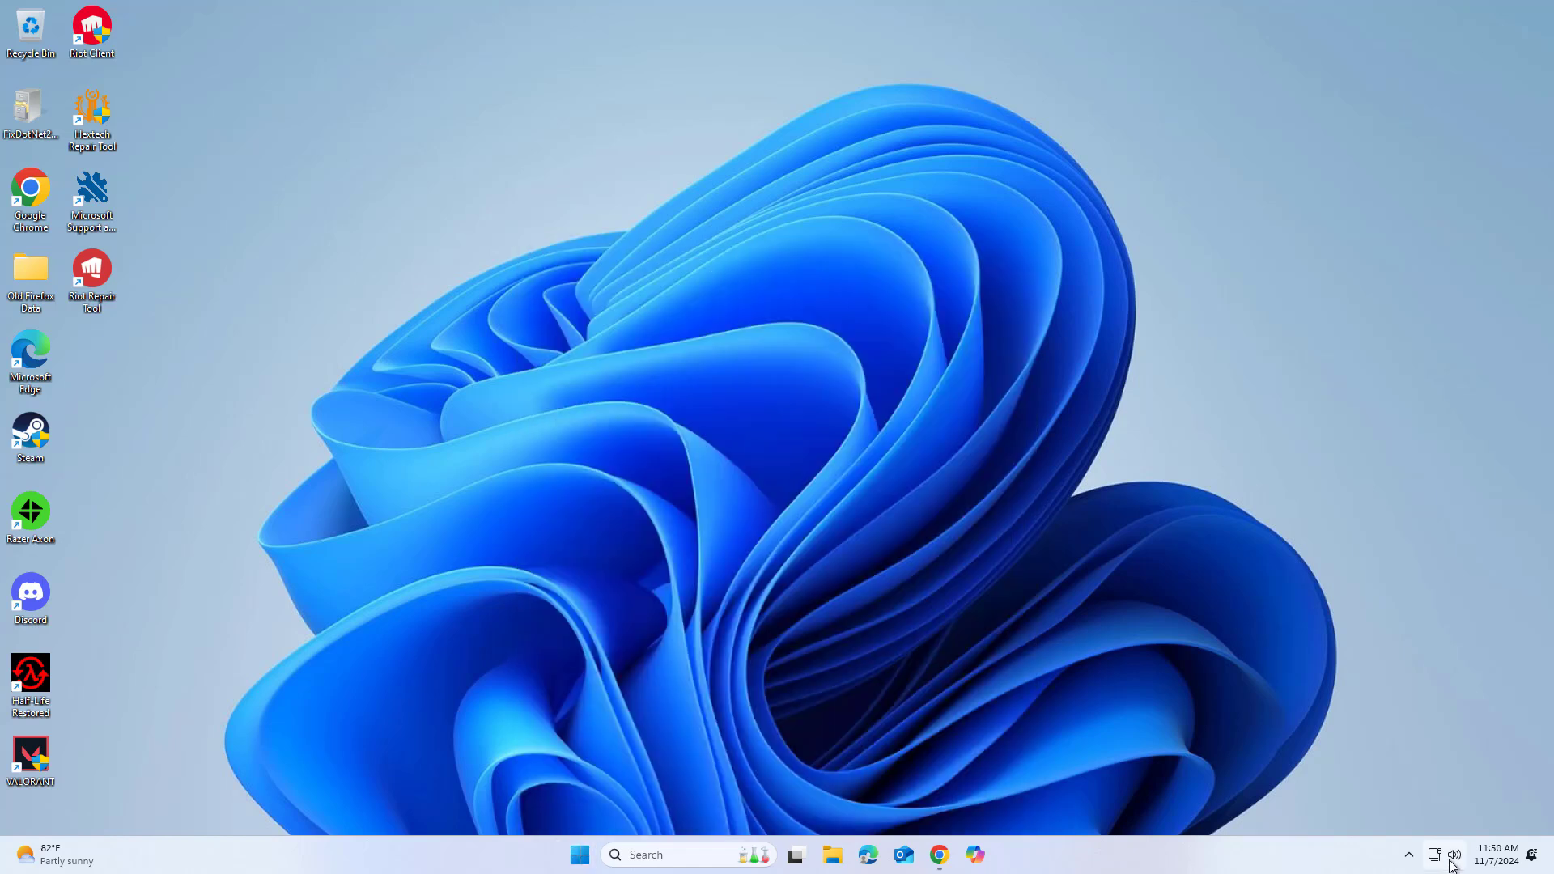
# Set Audio enhancements to Off for the Speakers output device in the Windows sound settings, and close Settings.
pyautogui.rightClick(1453, 856)
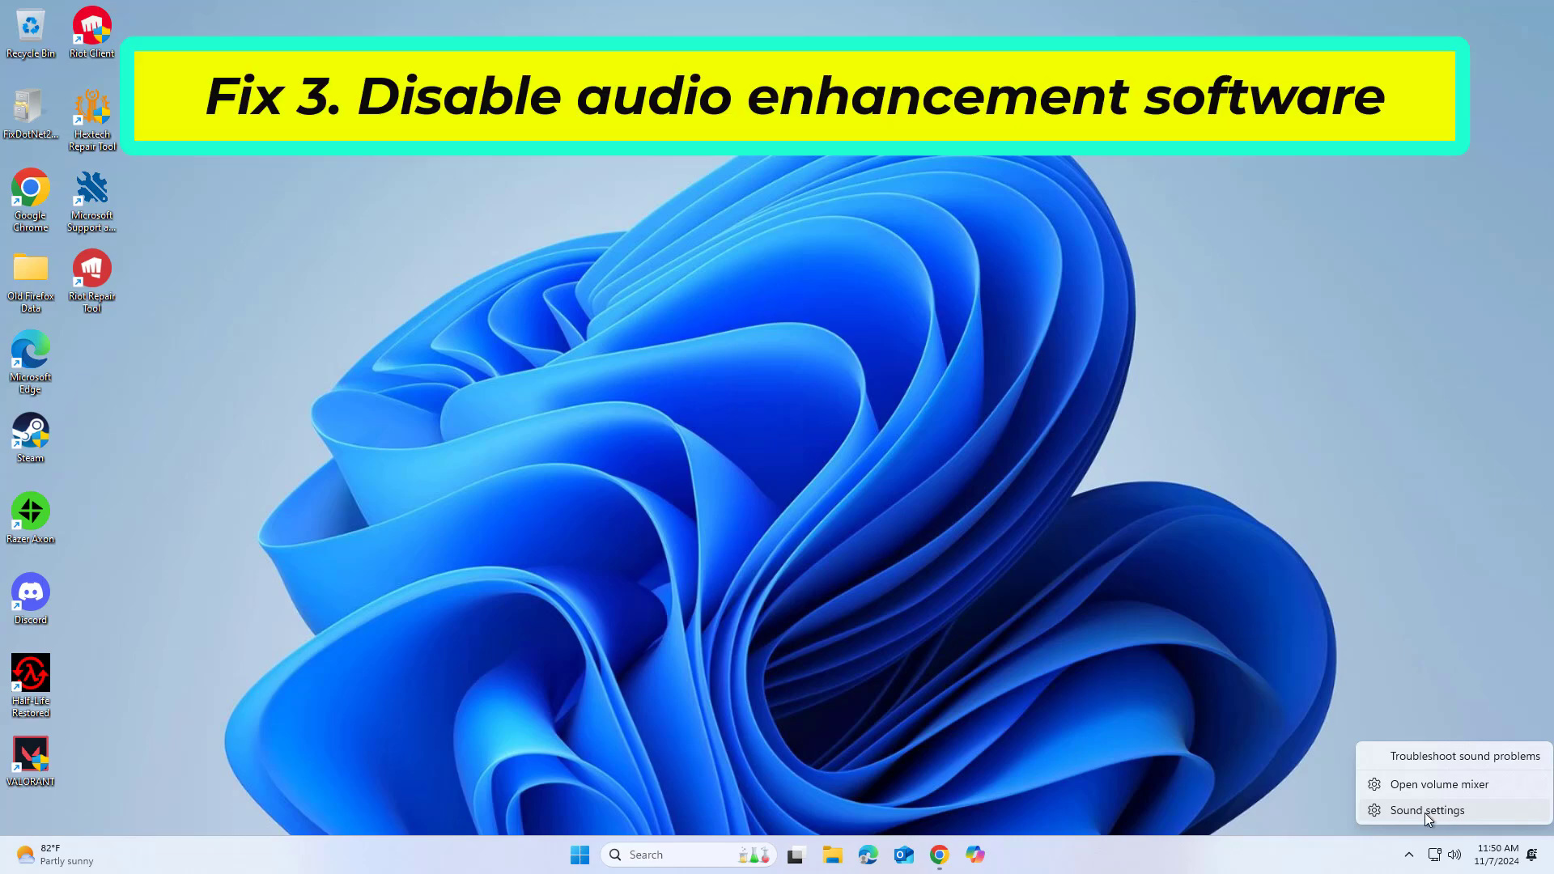
pyautogui.click(1424, 813)
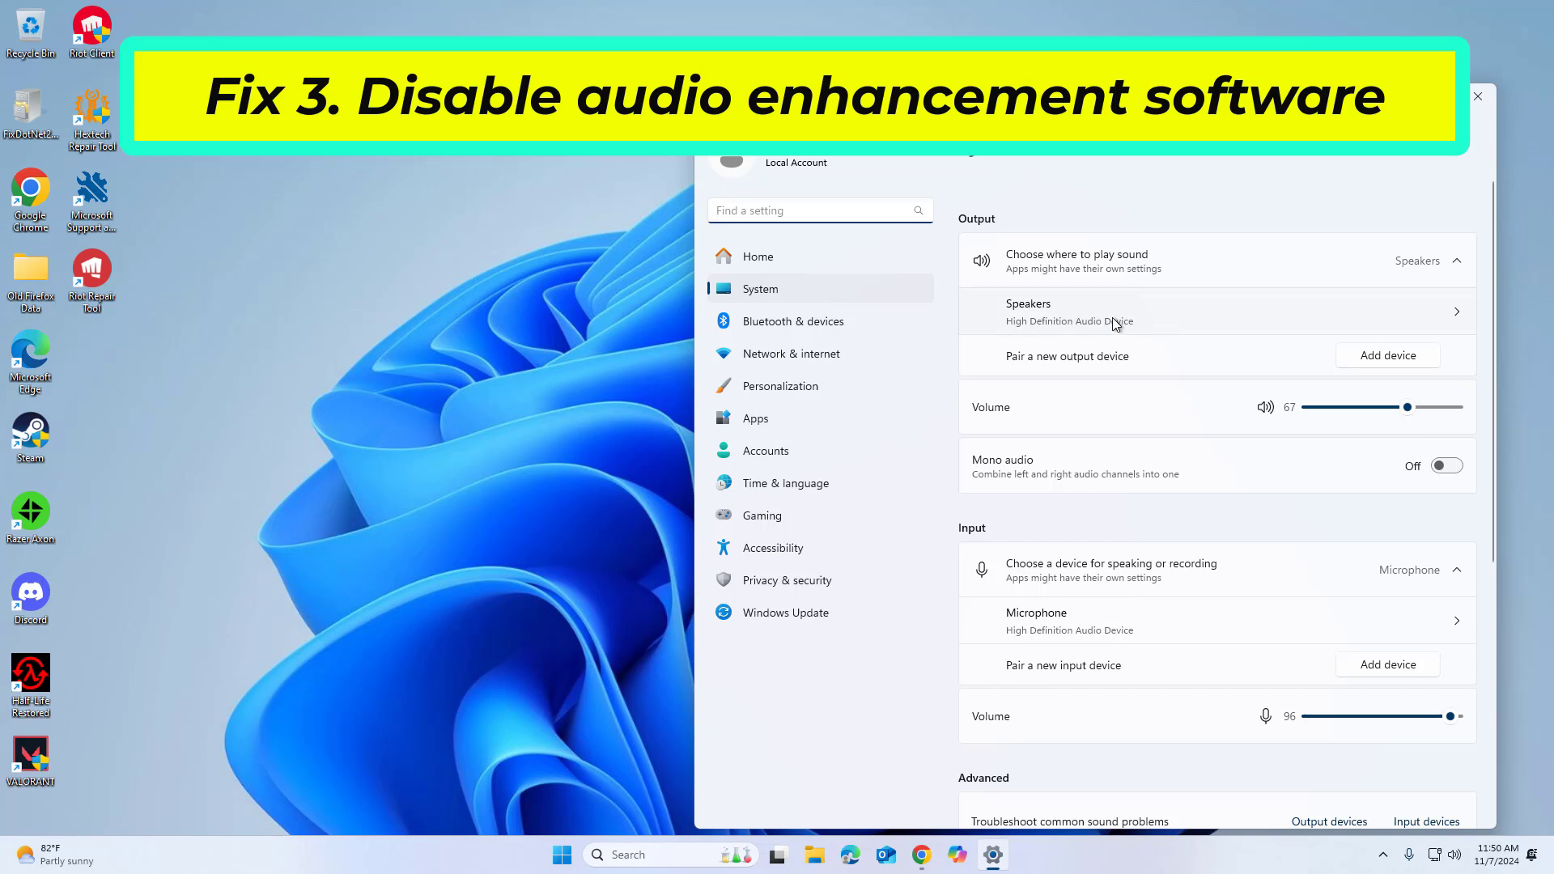
pyautogui.click(1181, 320)
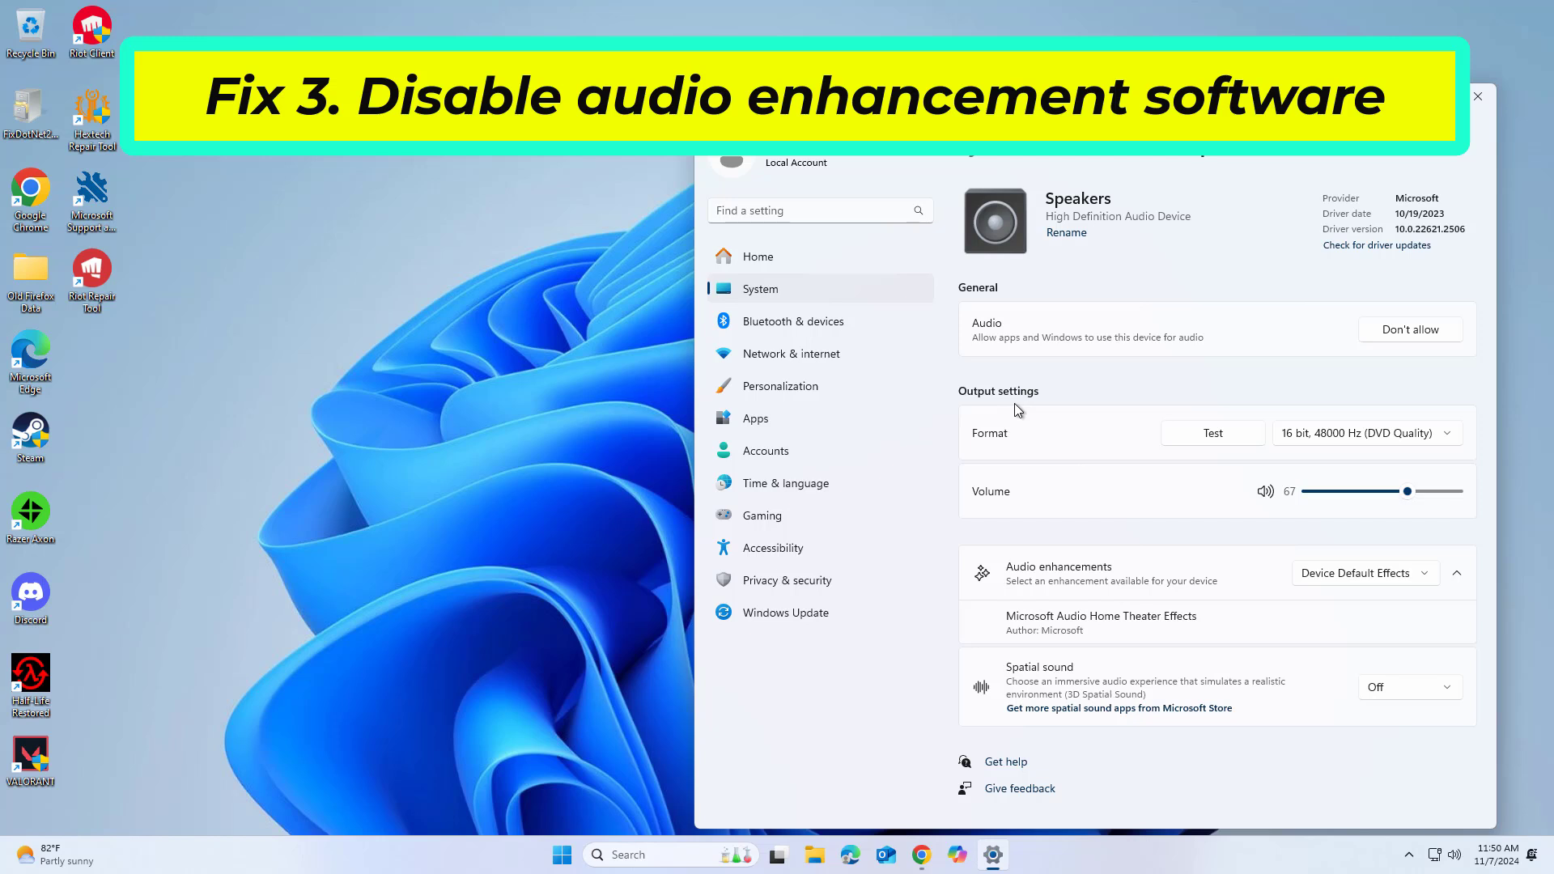
pyautogui.click(1367, 573)
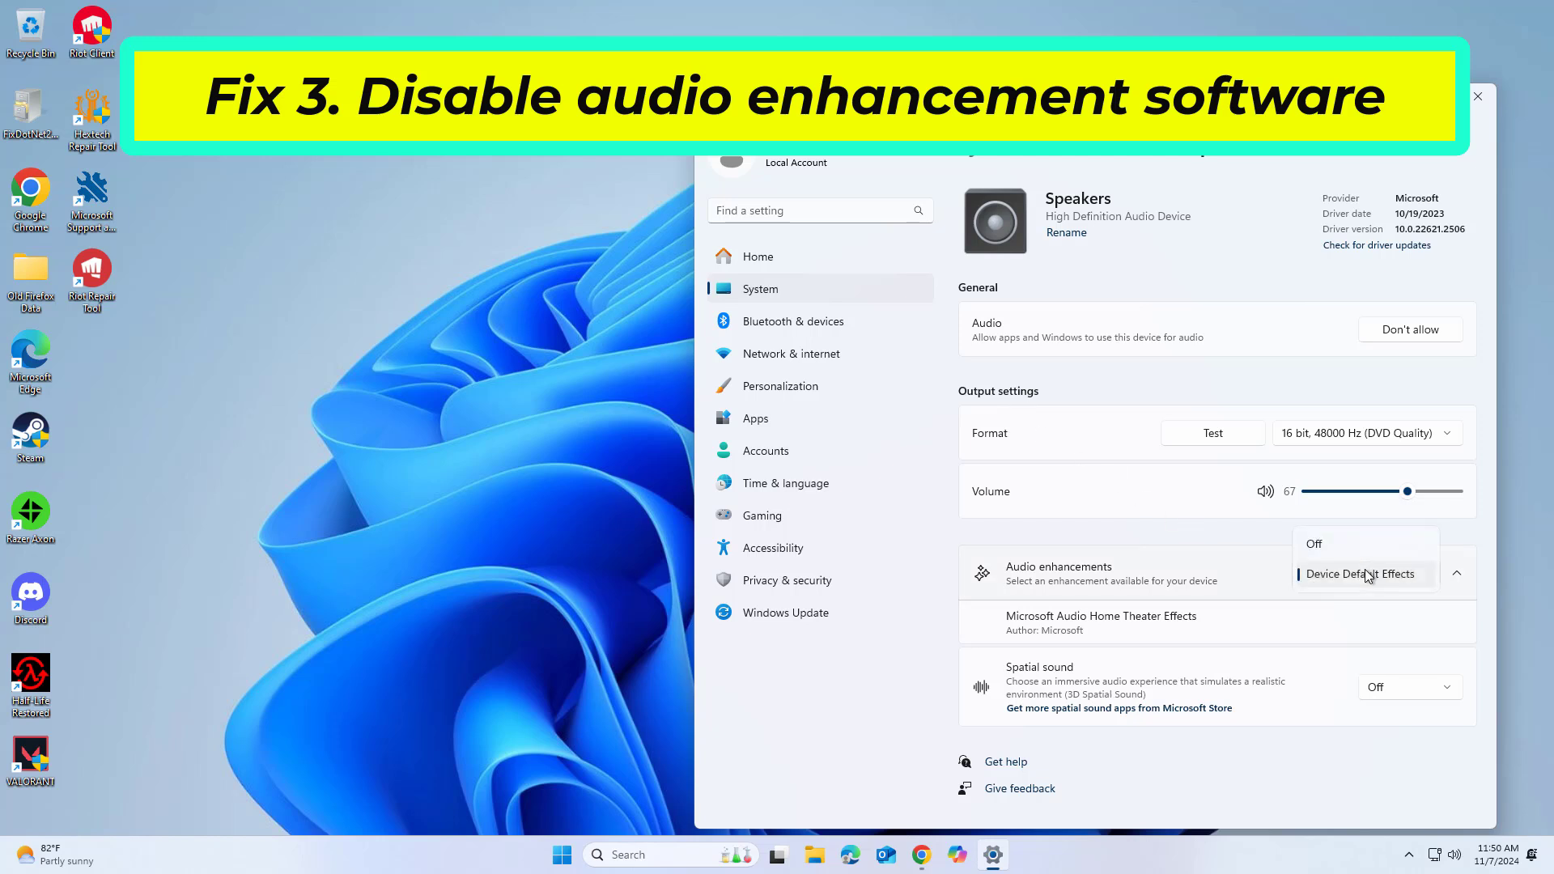
pyautogui.click(1346, 546)
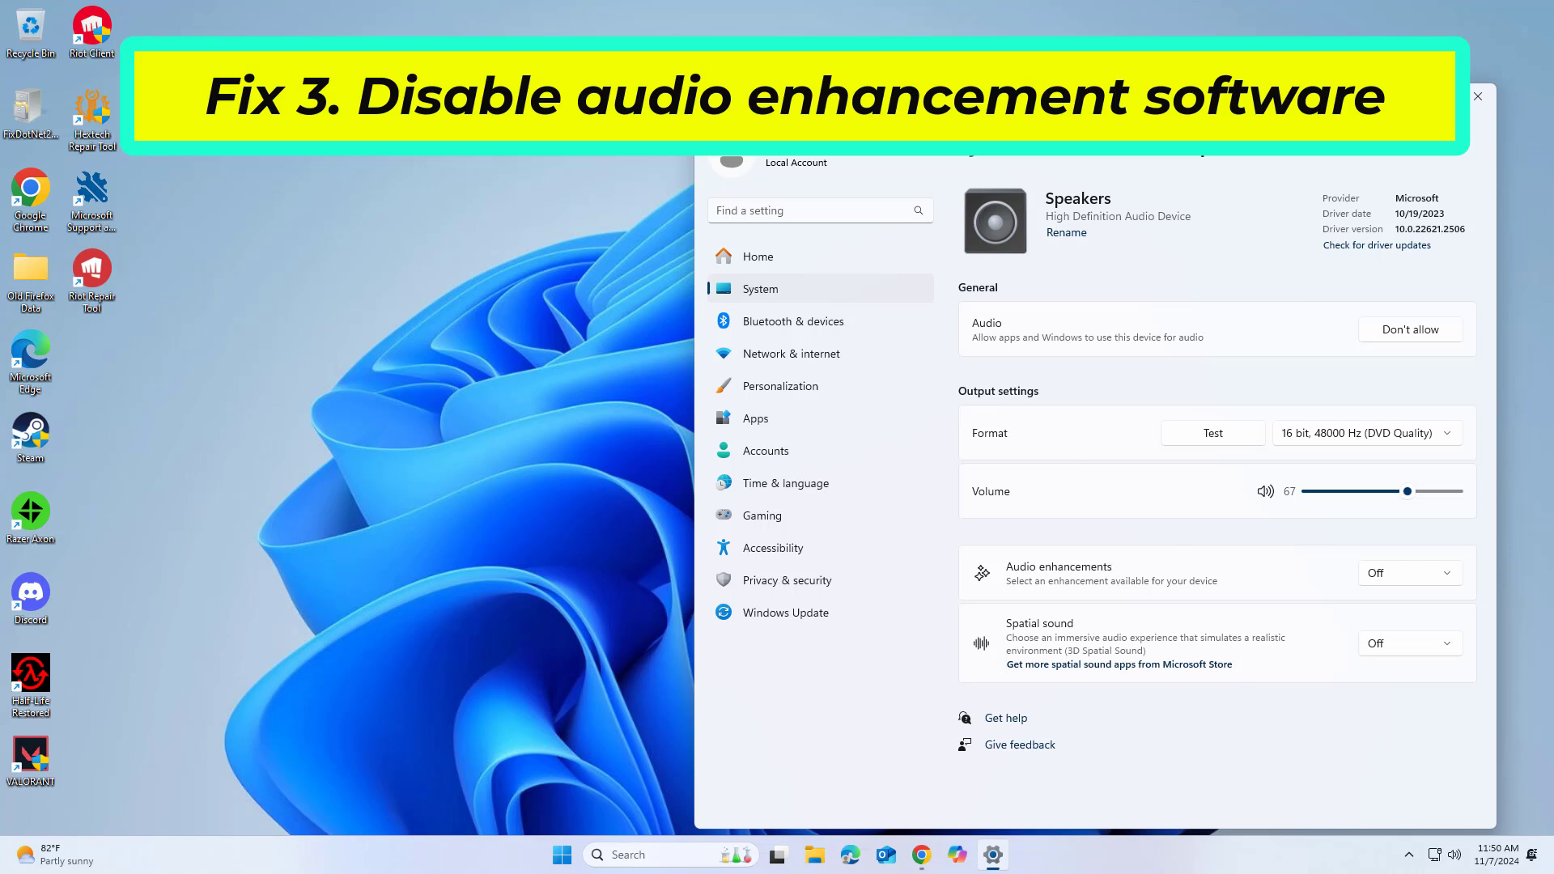
pyautogui.click(1473, 104)
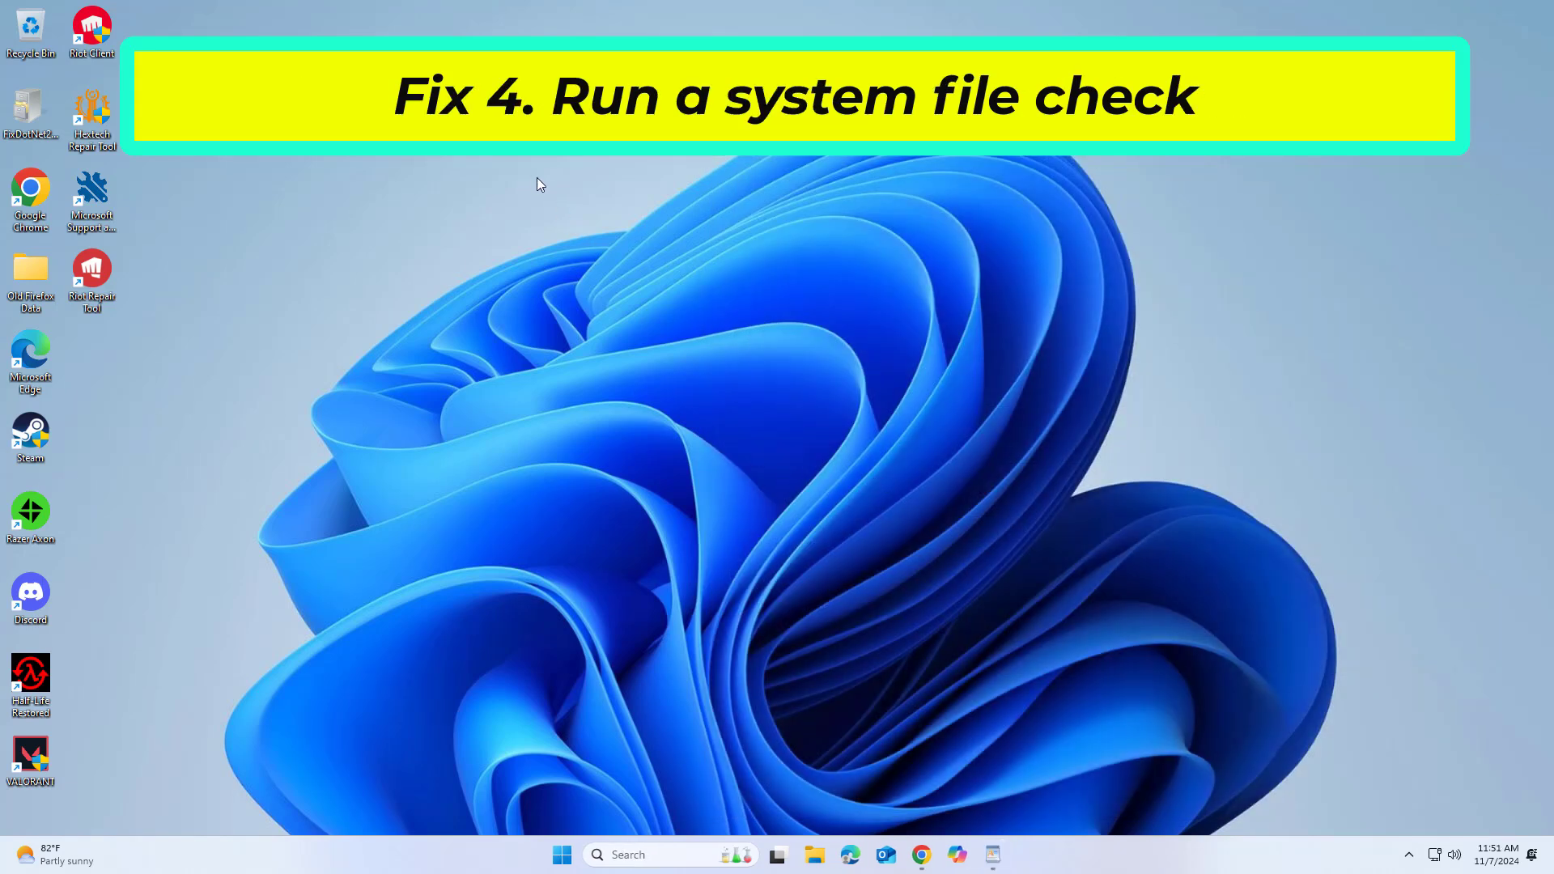
# Find Command Prompt with the search term cmd and run it as administrator, allowing it to make changes.
pyautogui.click(651, 859)
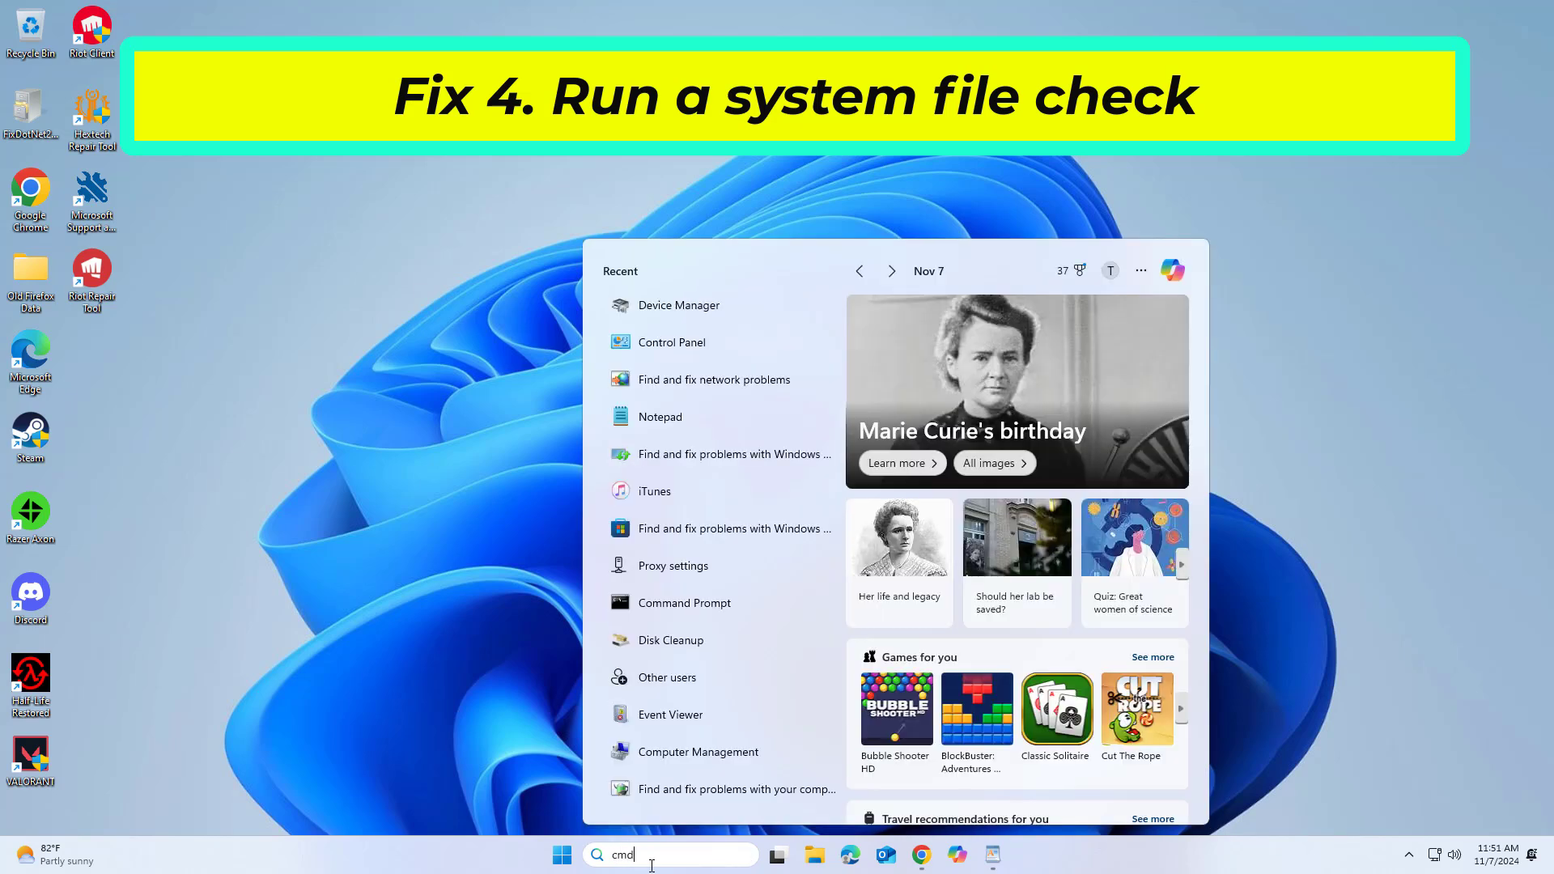
pyautogui.write('cmd')
pyautogui.rightClick(727, 347)
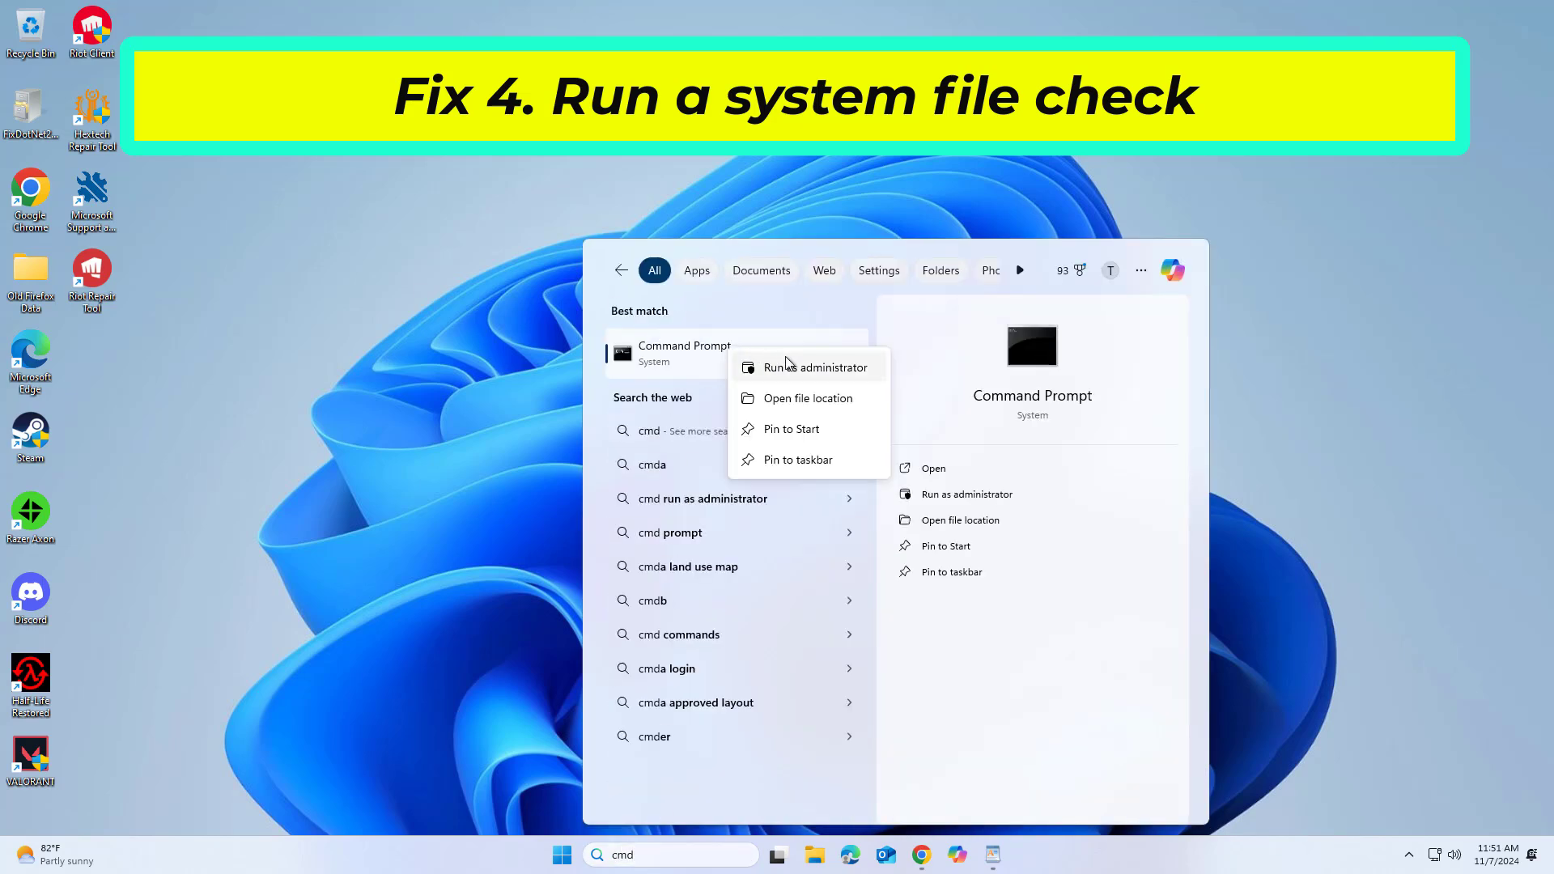
pyautogui.click(785, 356)
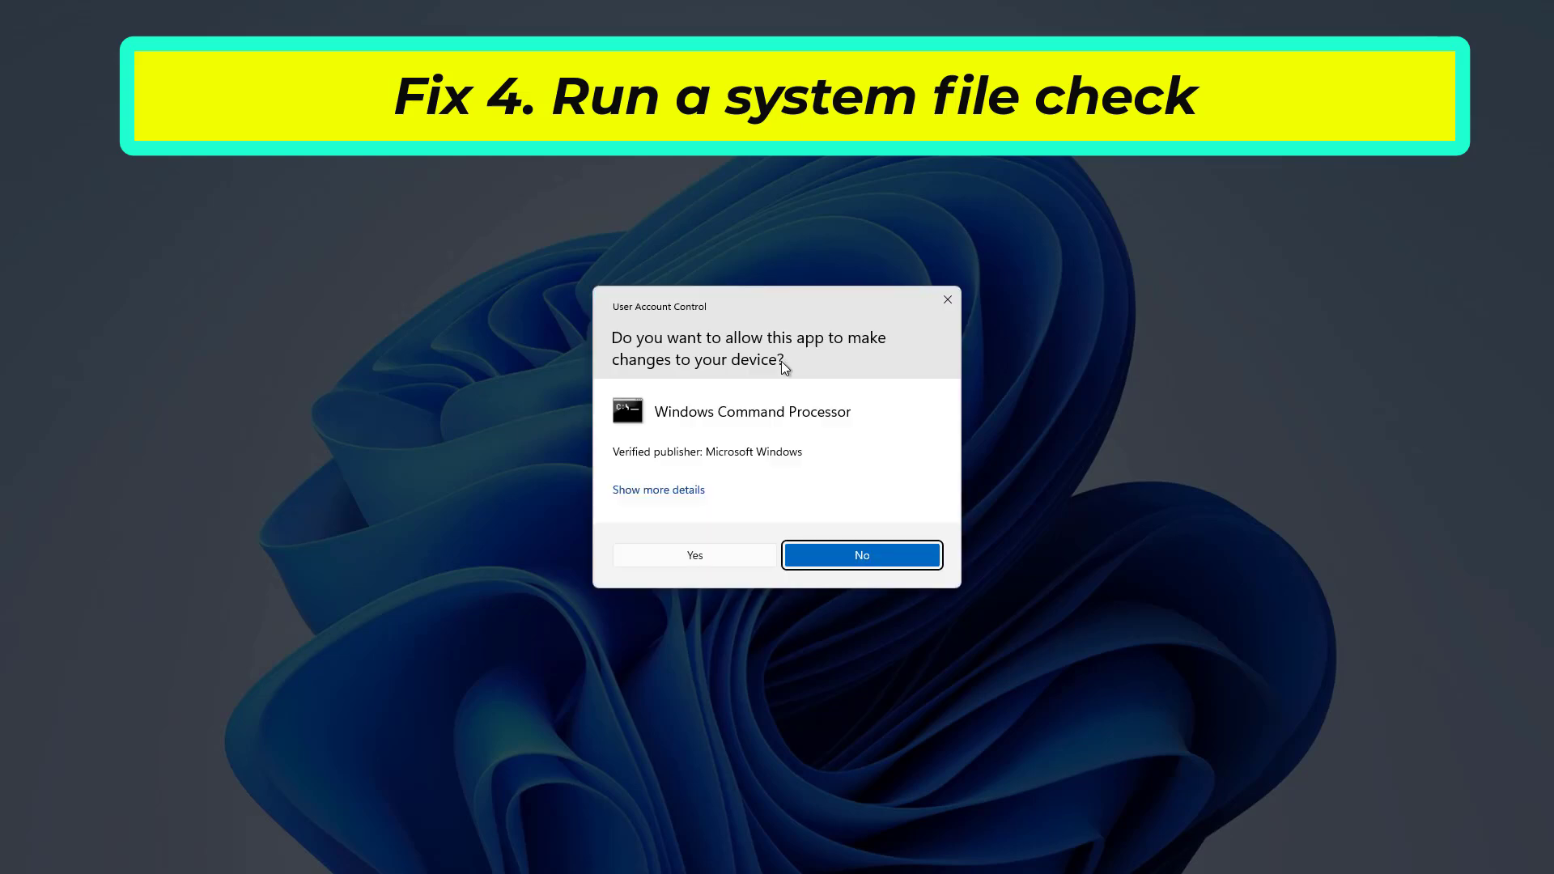
pyautogui.click(666, 557)
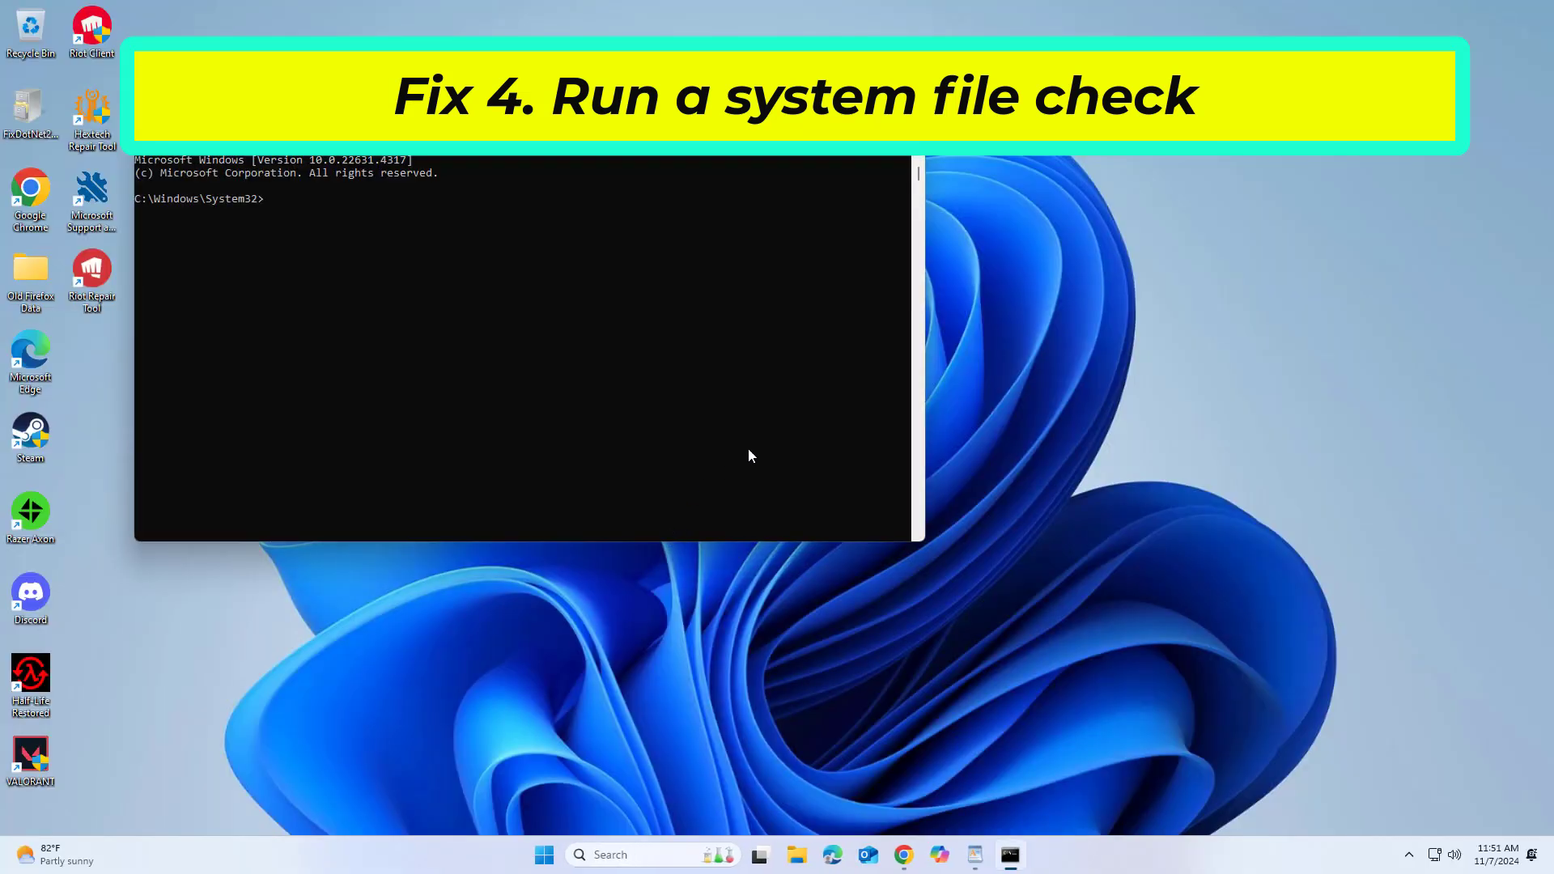
# Move the Command Prompt window into clear view and start a system file check with sfc /scannow.
pyautogui.moveTo(712, 156); pyautogui.dragTo(878, 272)
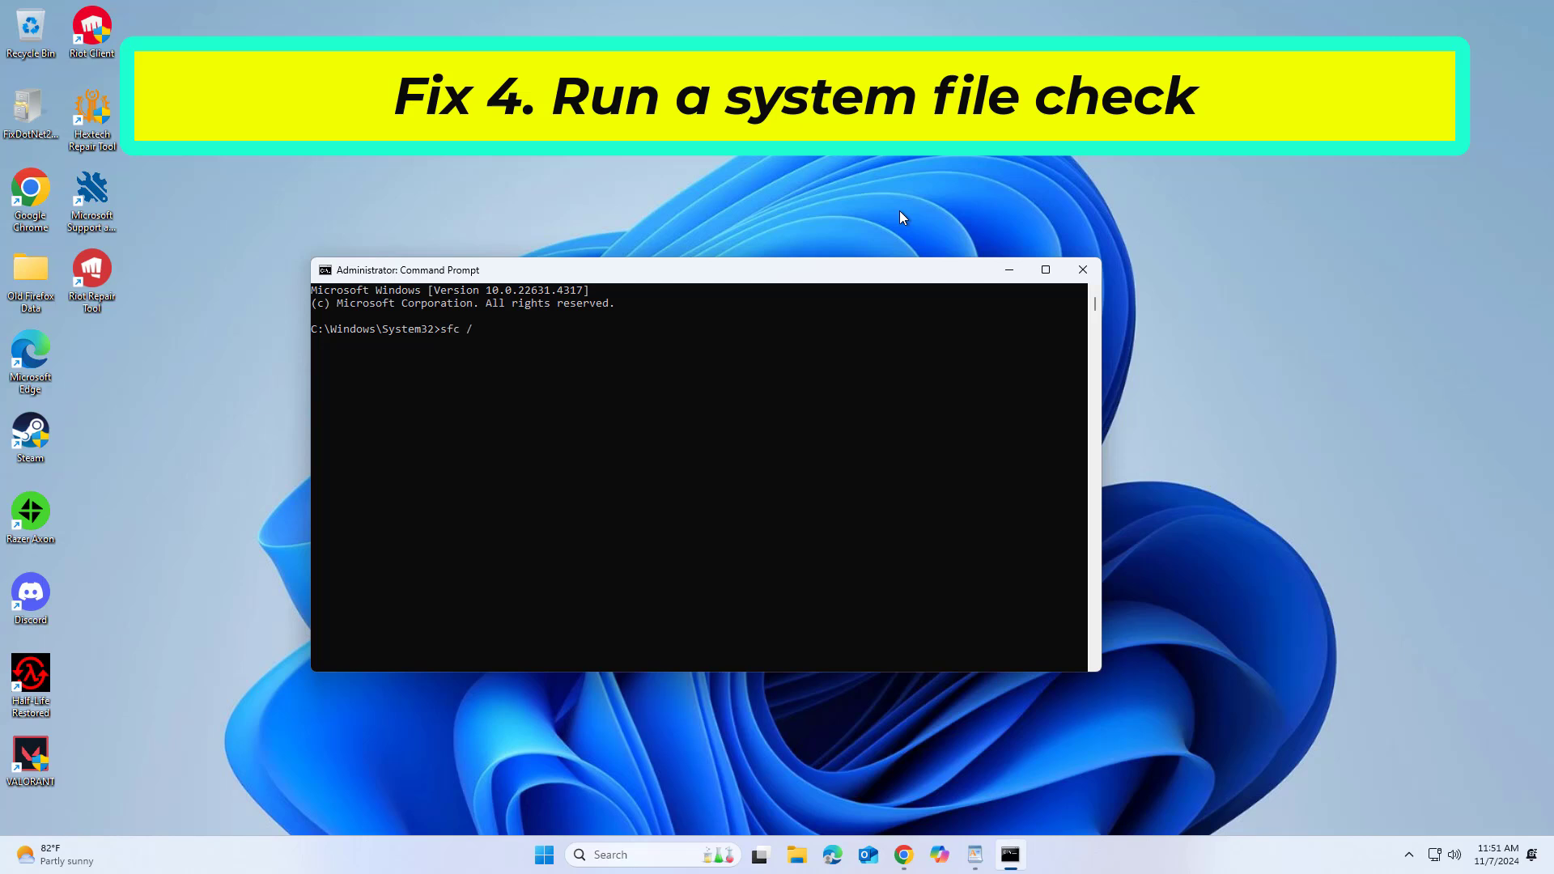
pyautogui.write('sfc /scannow')
pyautogui.press('Return')
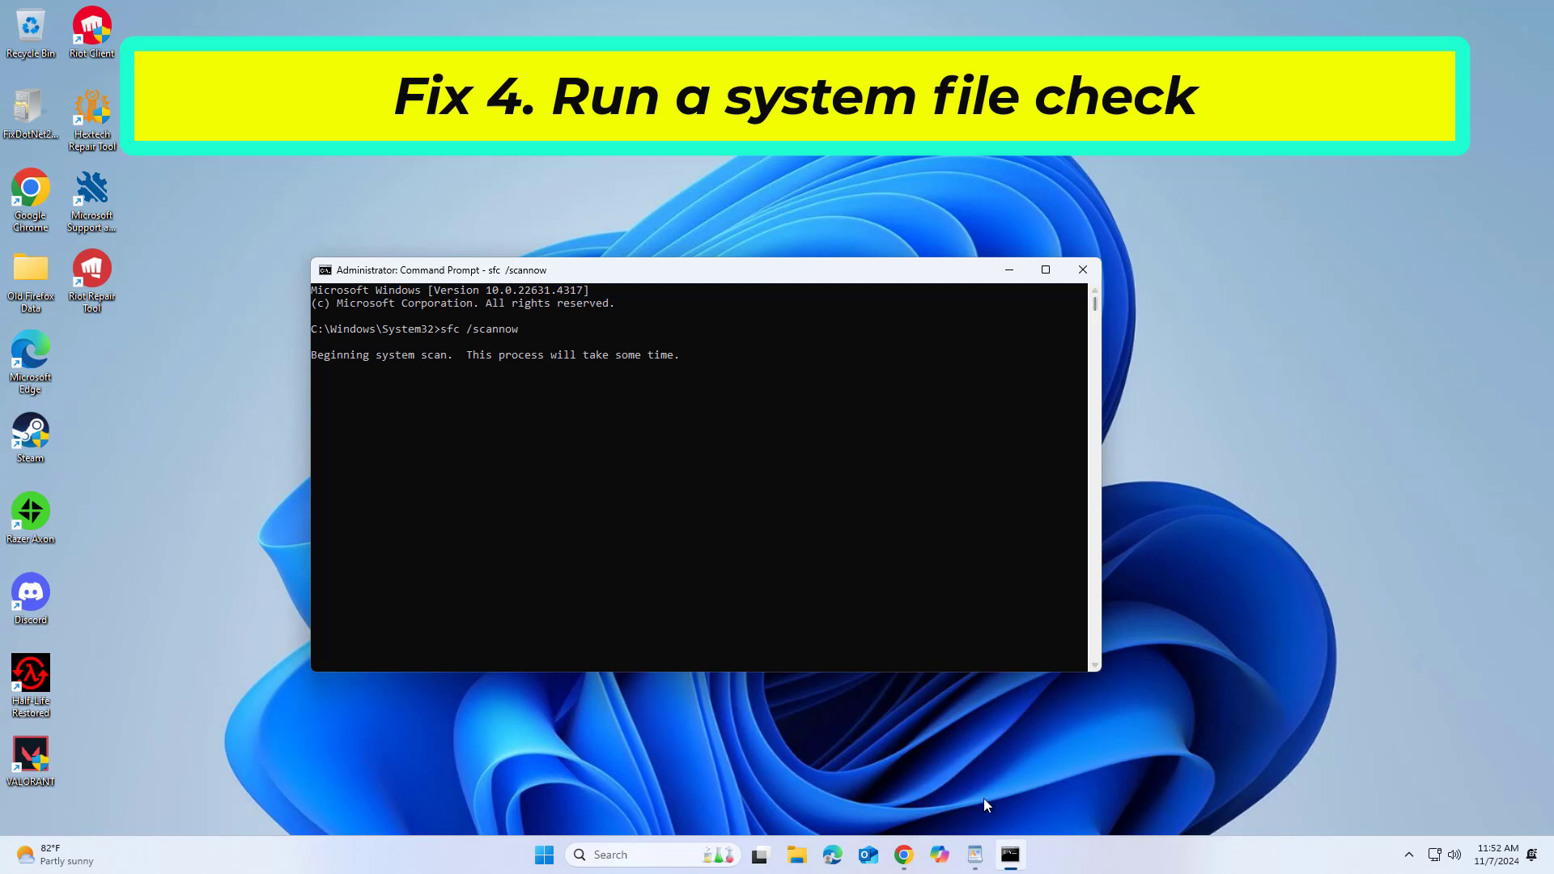
pyautogui.click(977, 851)
pyautogui.click(982, 846)
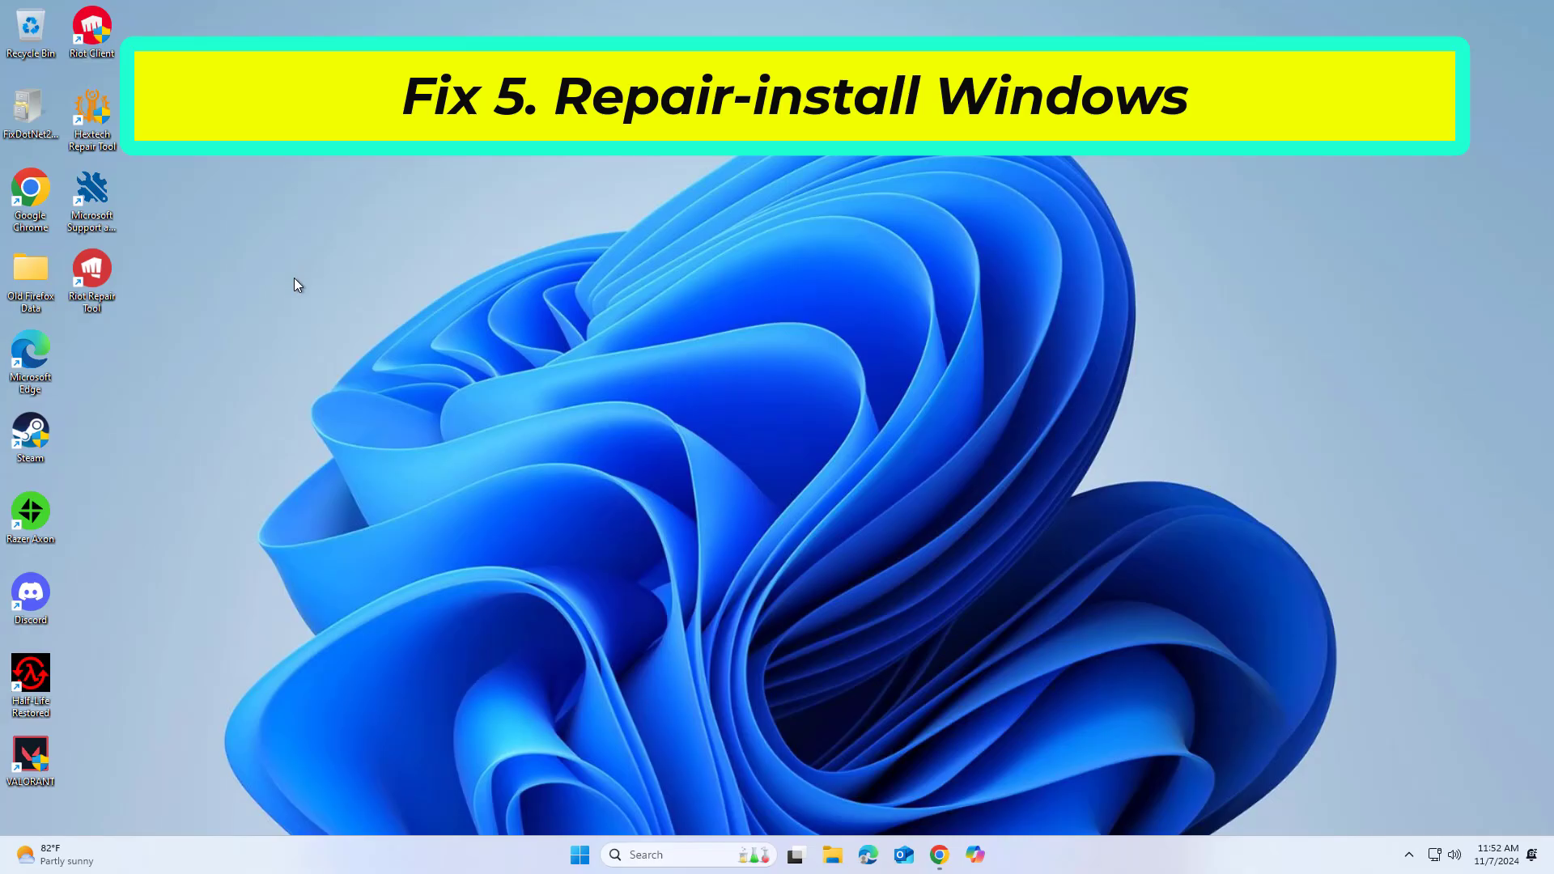
# Open Google Chrome, search Google for media creation tool windows 11 and open Microsoft's Download Windows 11 page.
pyautogui.doubleClick(42, 191)
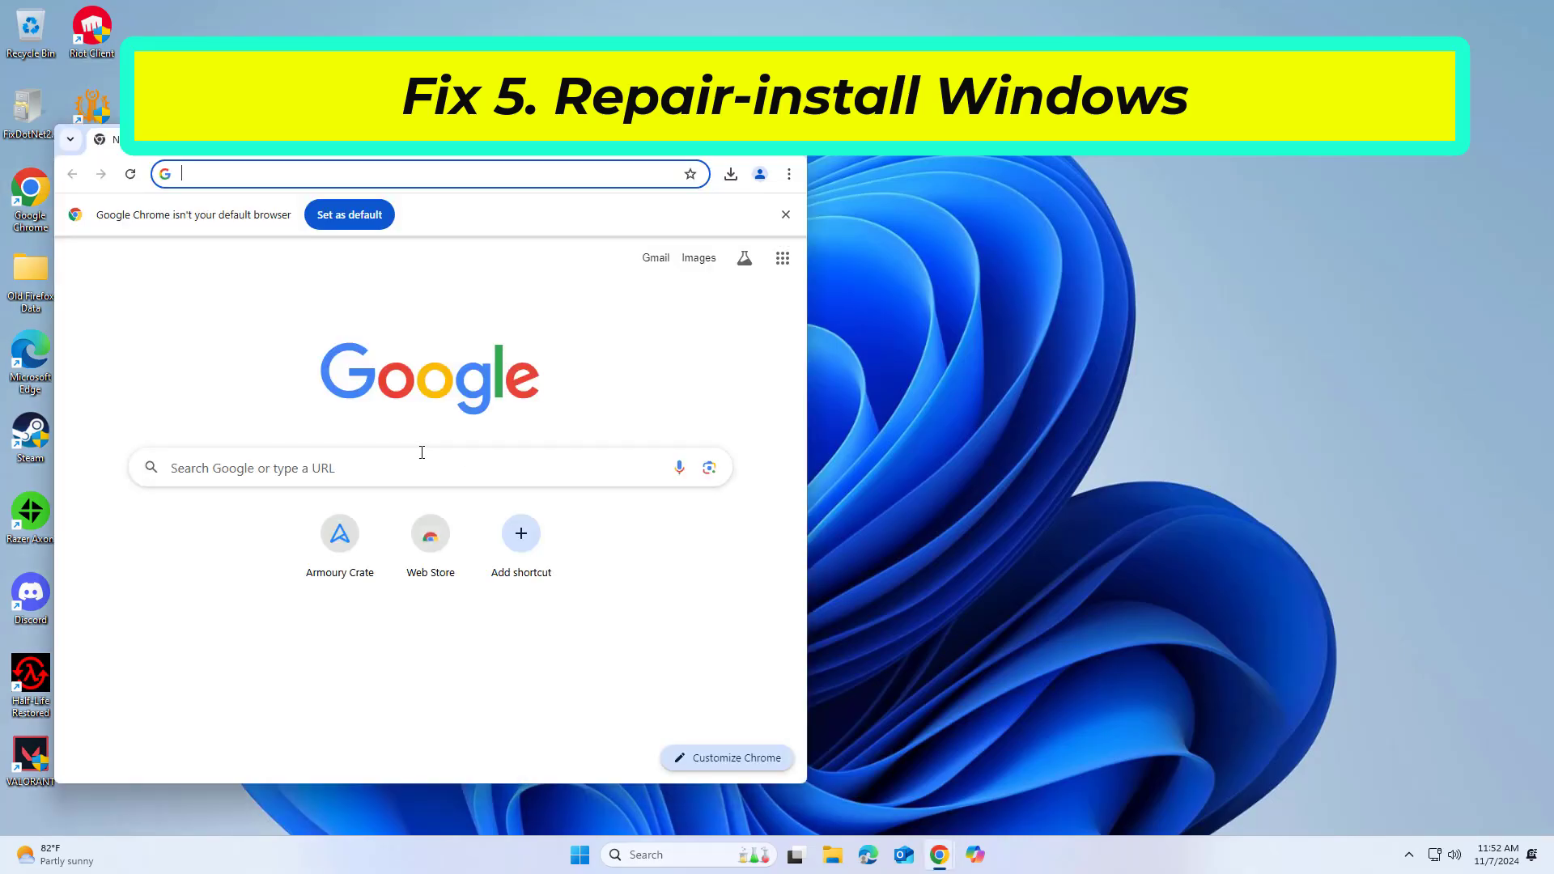
pyautogui.click(417, 467)
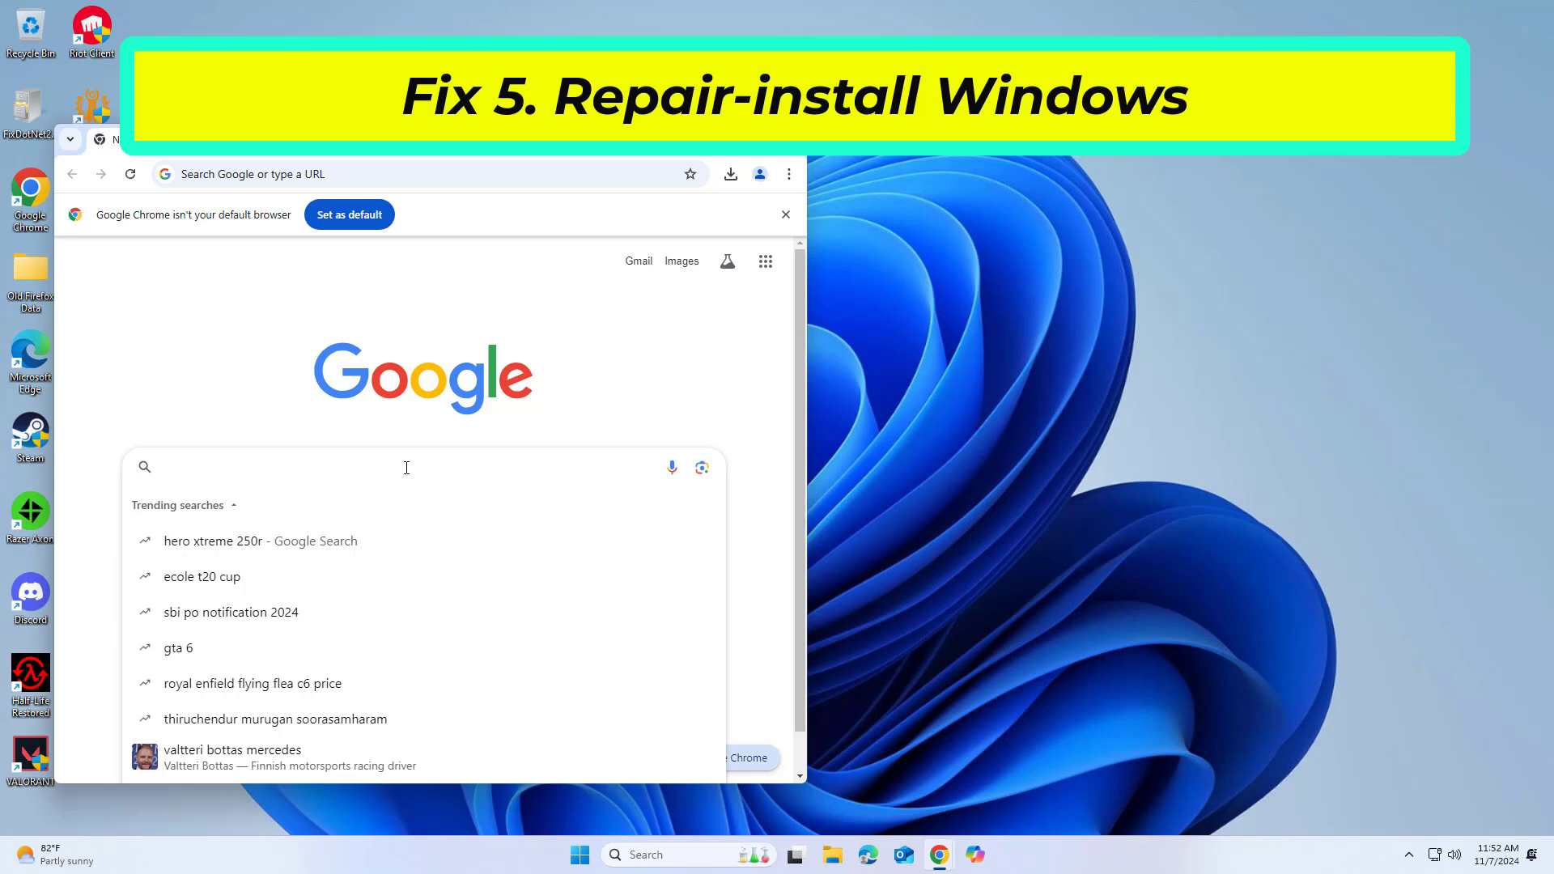
pyautogui.write('media')
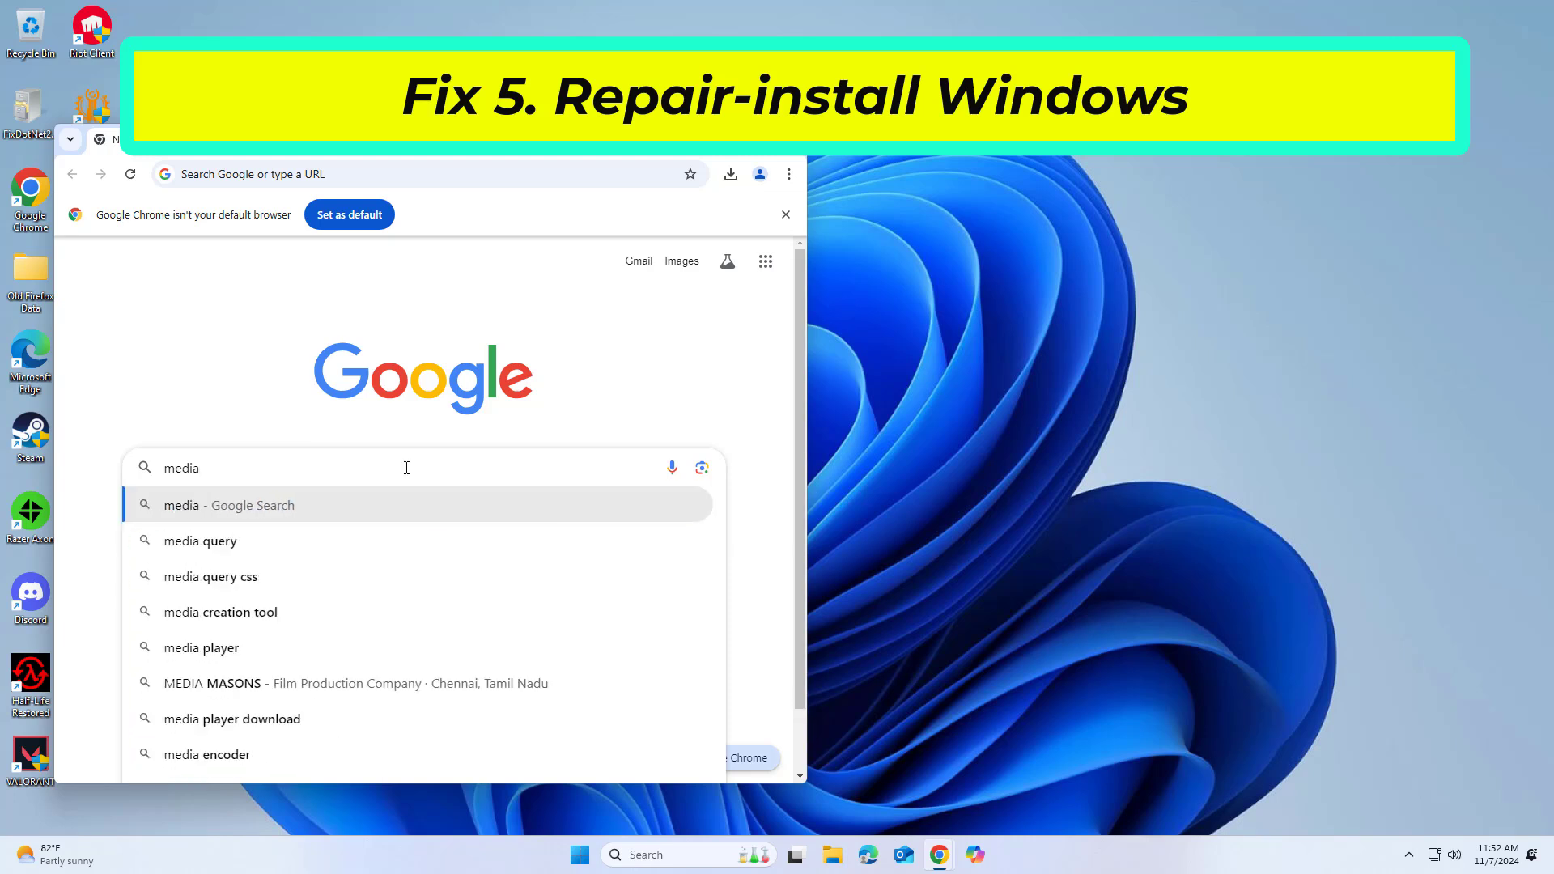
pyautogui.write(' creation')
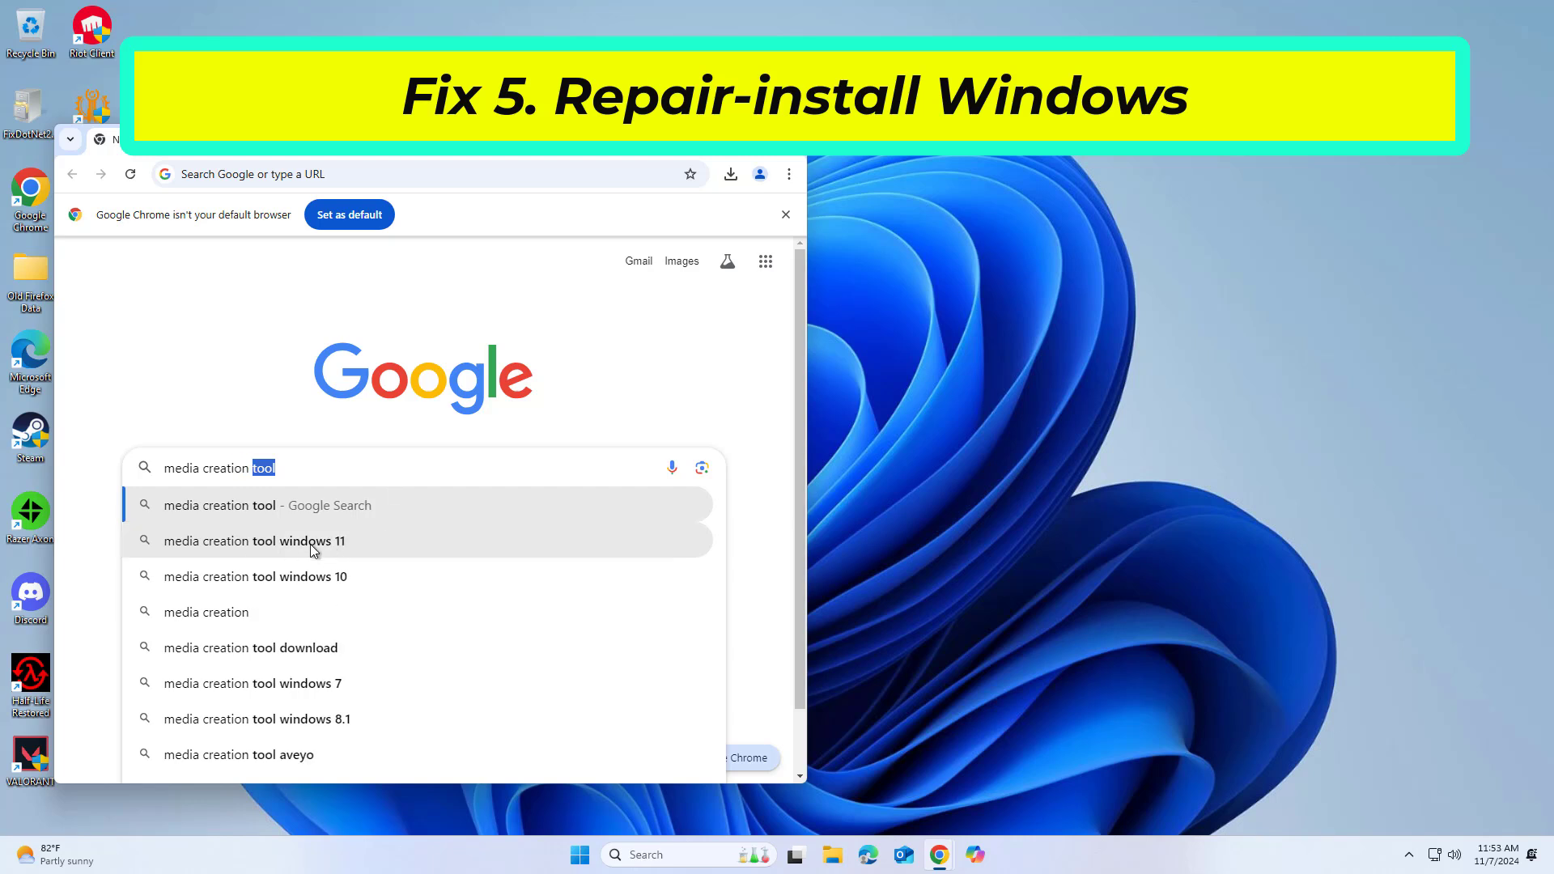
pyautogui.click(293, 542)
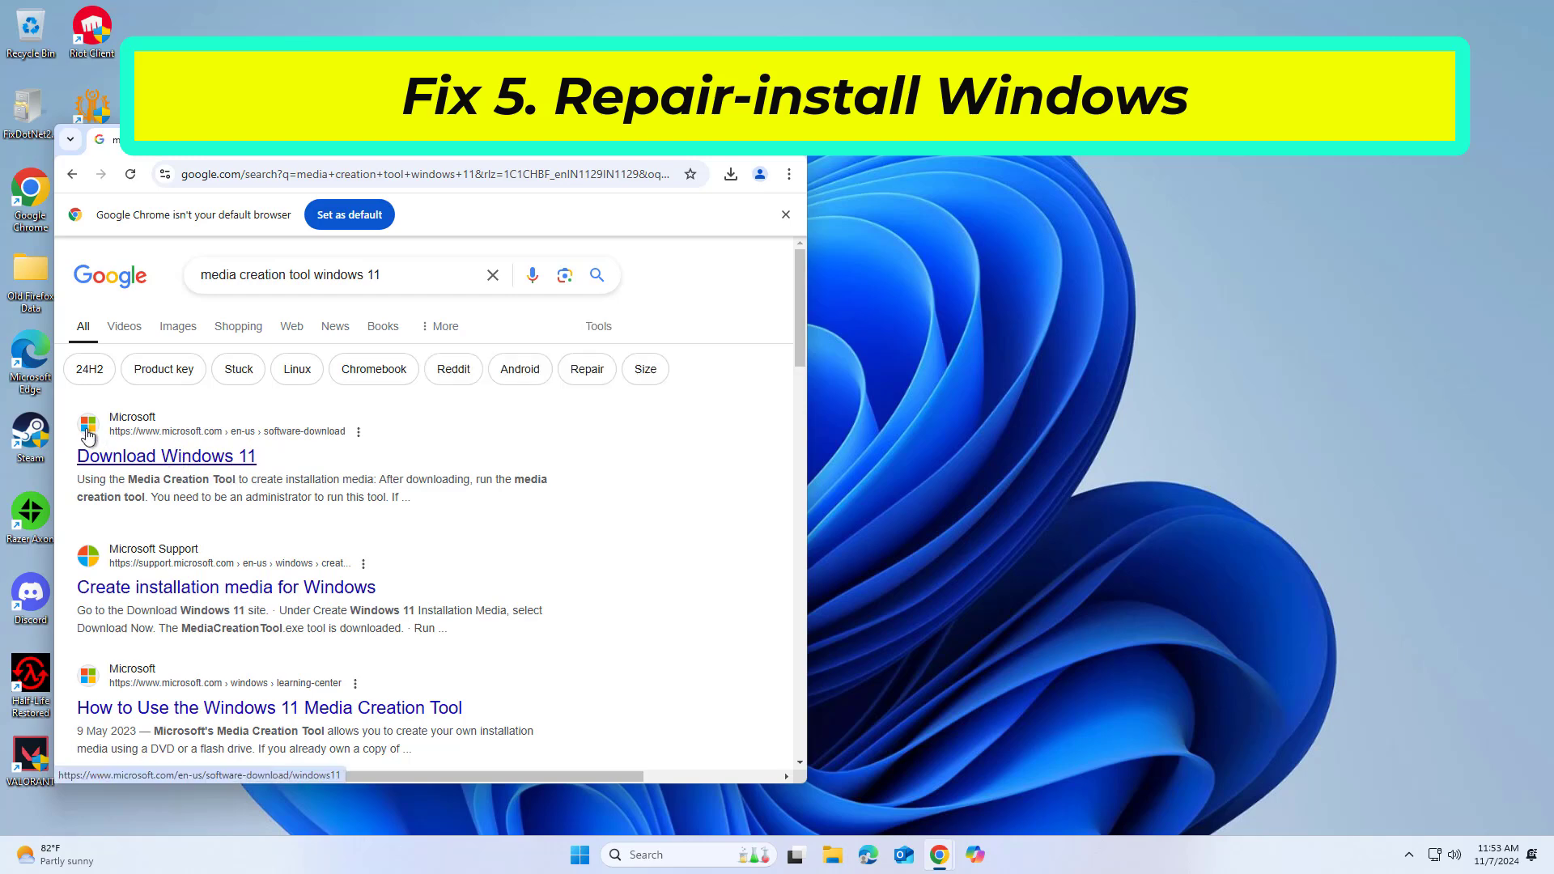
pyautogui.click(140, 466)
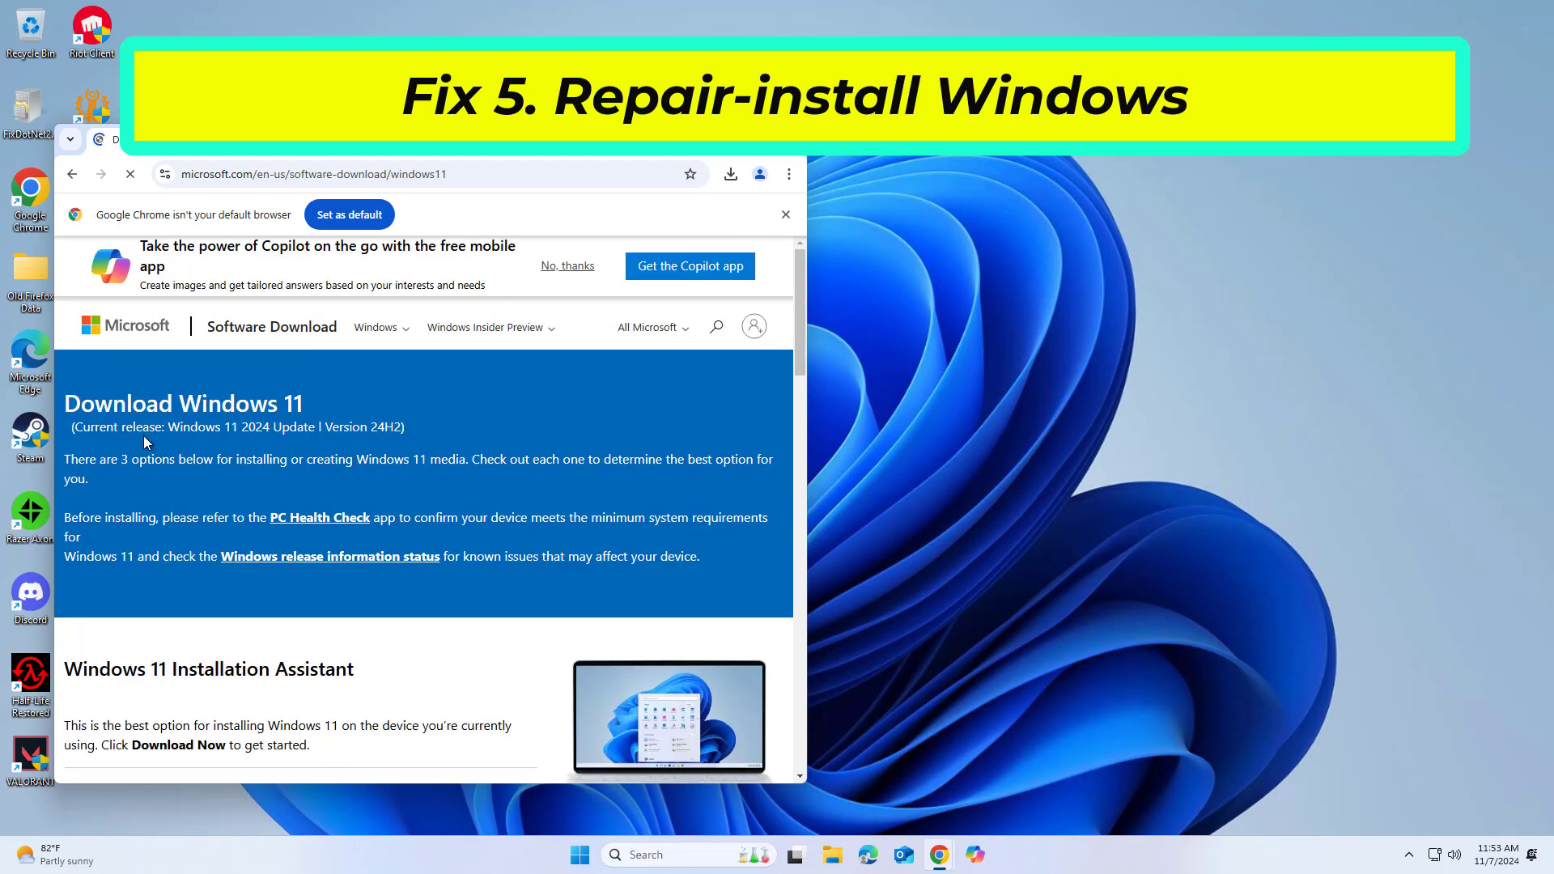
# Download the media creation tool under Create Windows 11 Installation Media and run it, allowing it to make changes to the device.
pyautogui.scroll(-5, 147, 435)
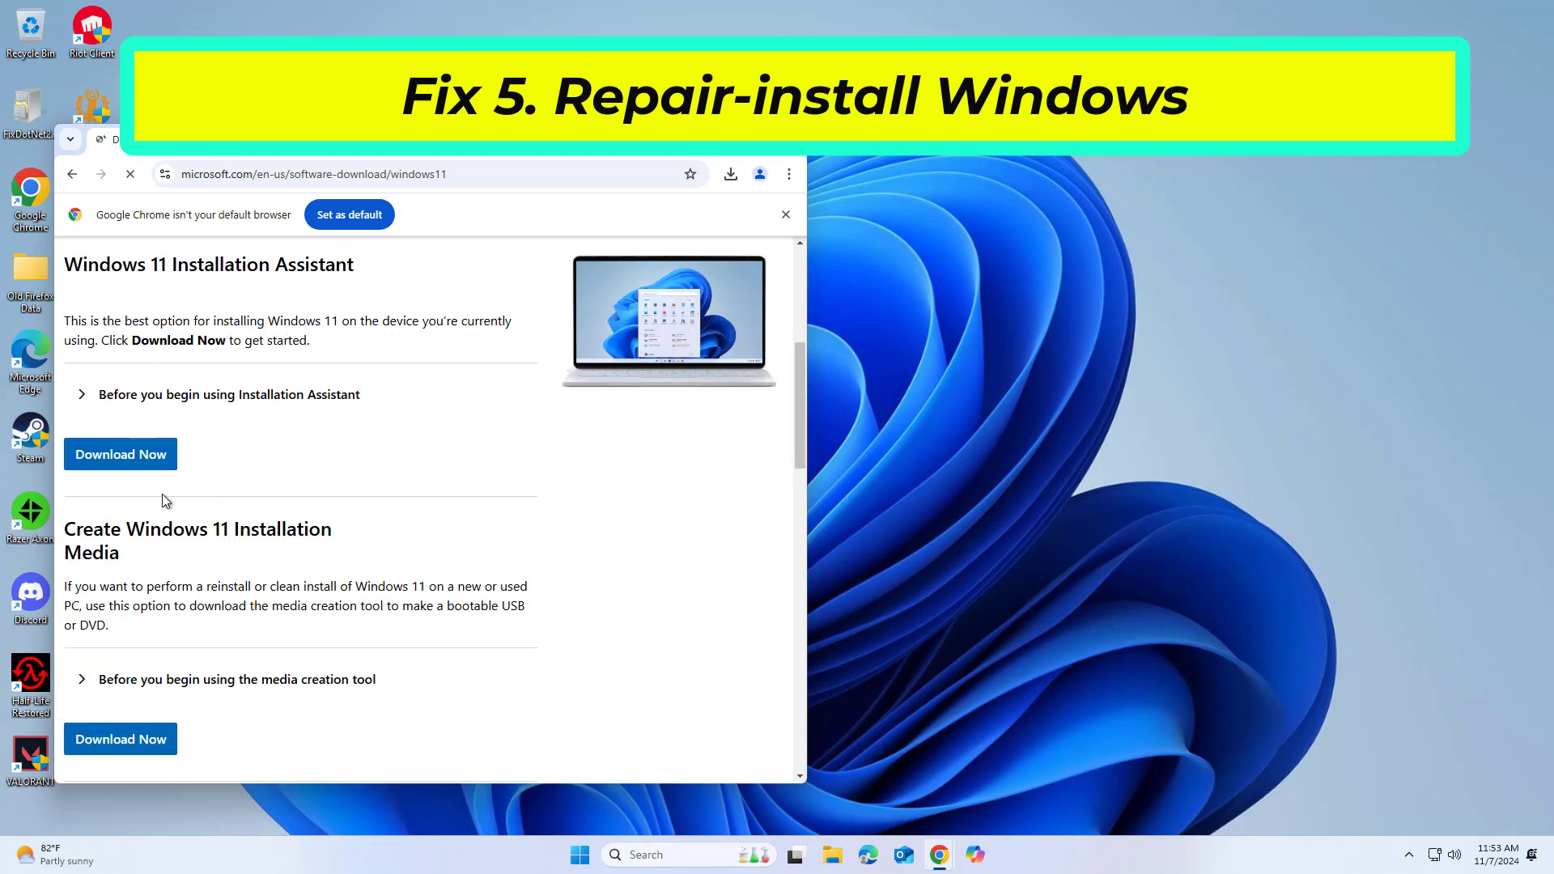
pyautogui.scroll(-2, 133, 597)
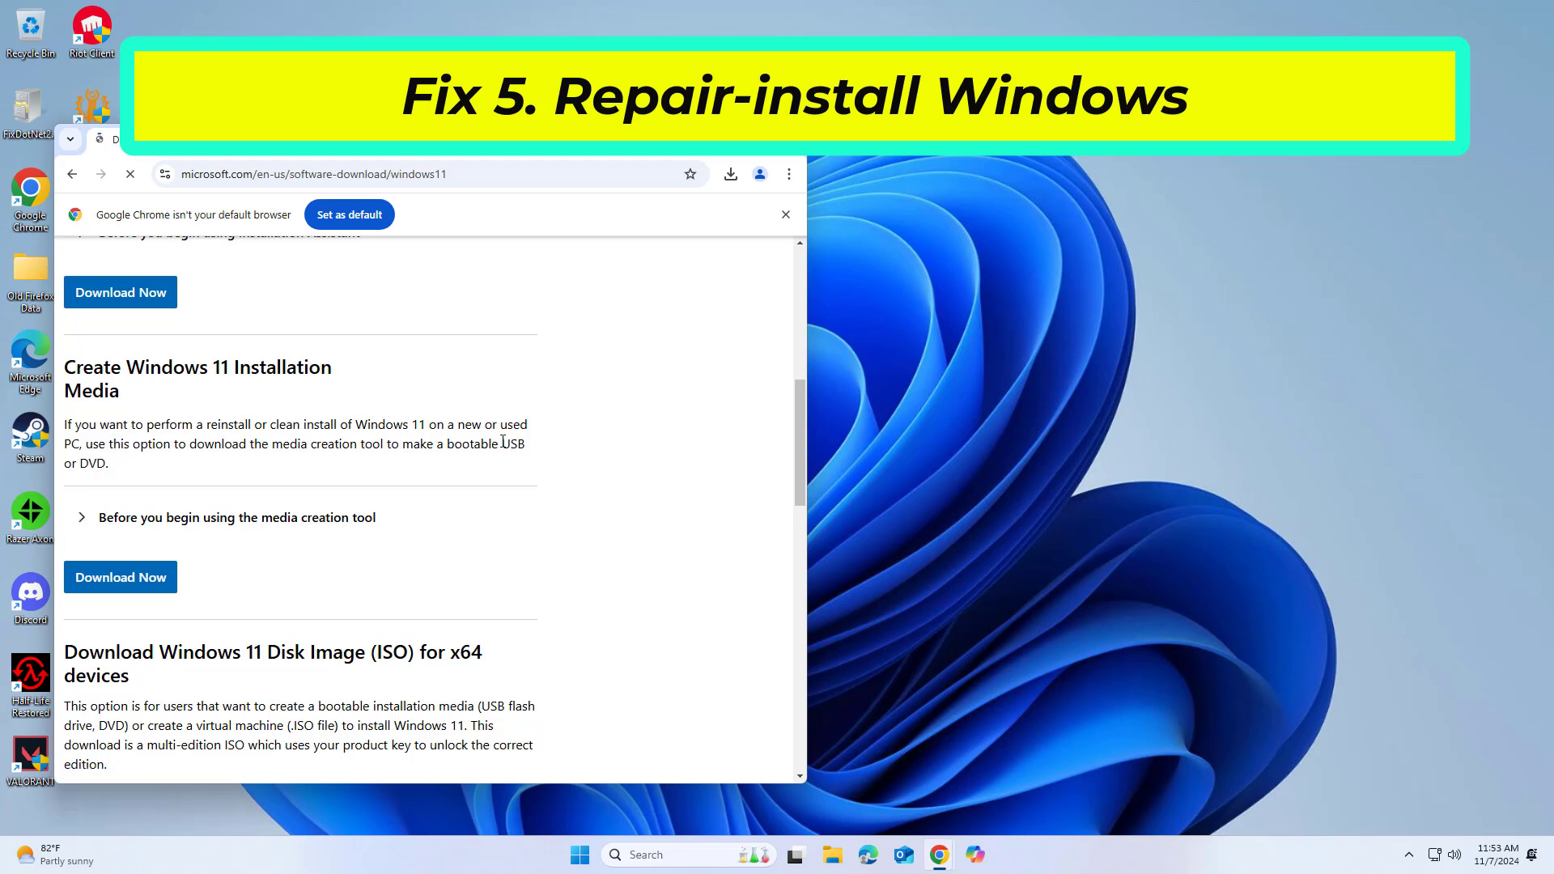
pyautogui.click(151, 588)
pyautogui.click(581, 227)
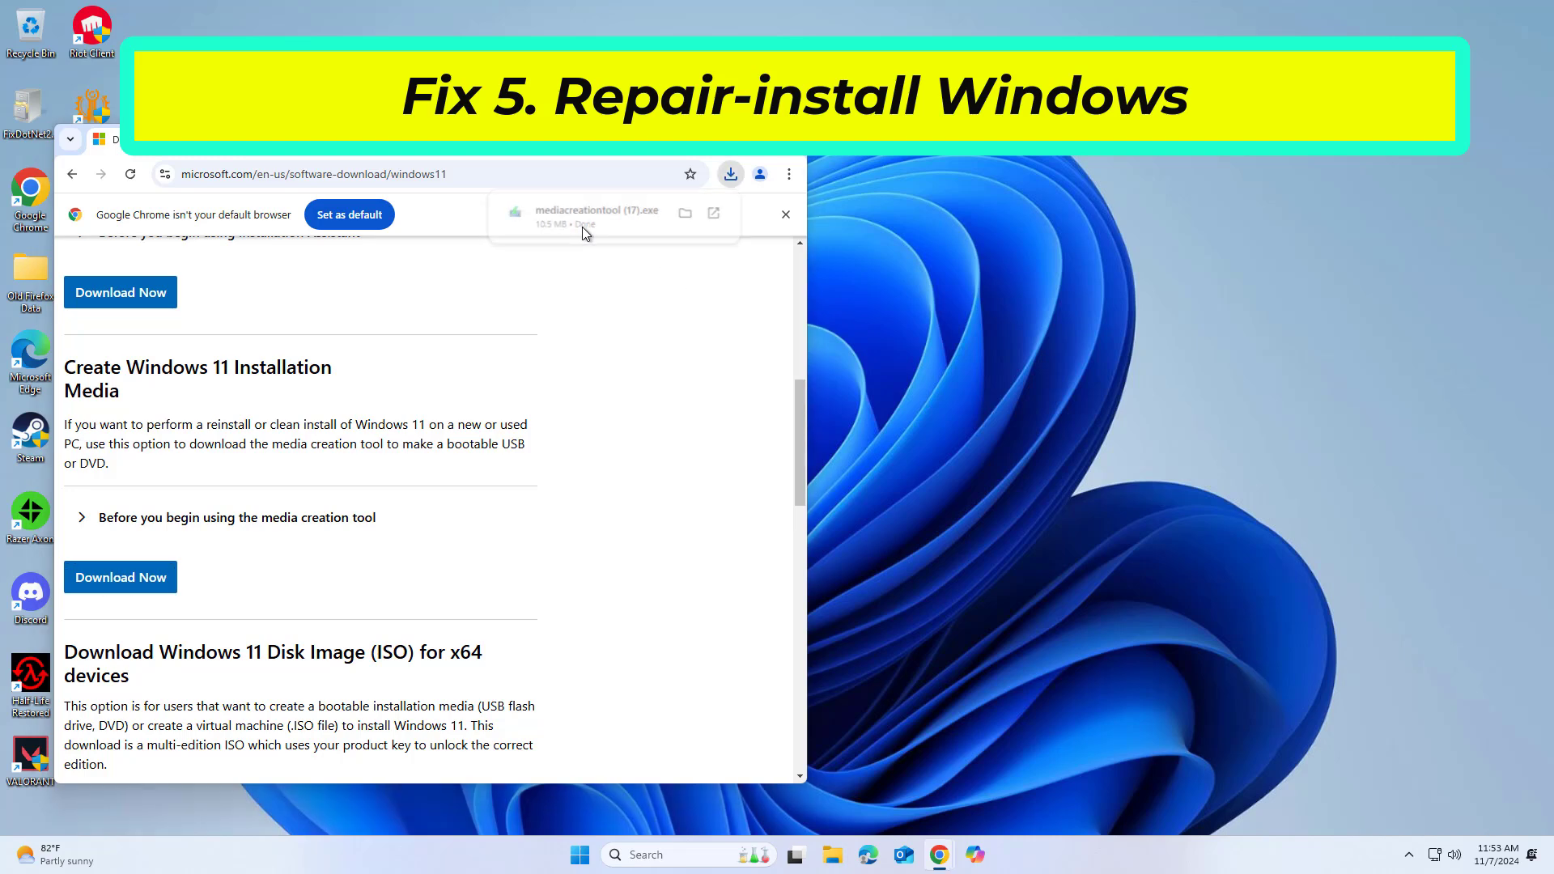
pyautogui.click(702, 152)
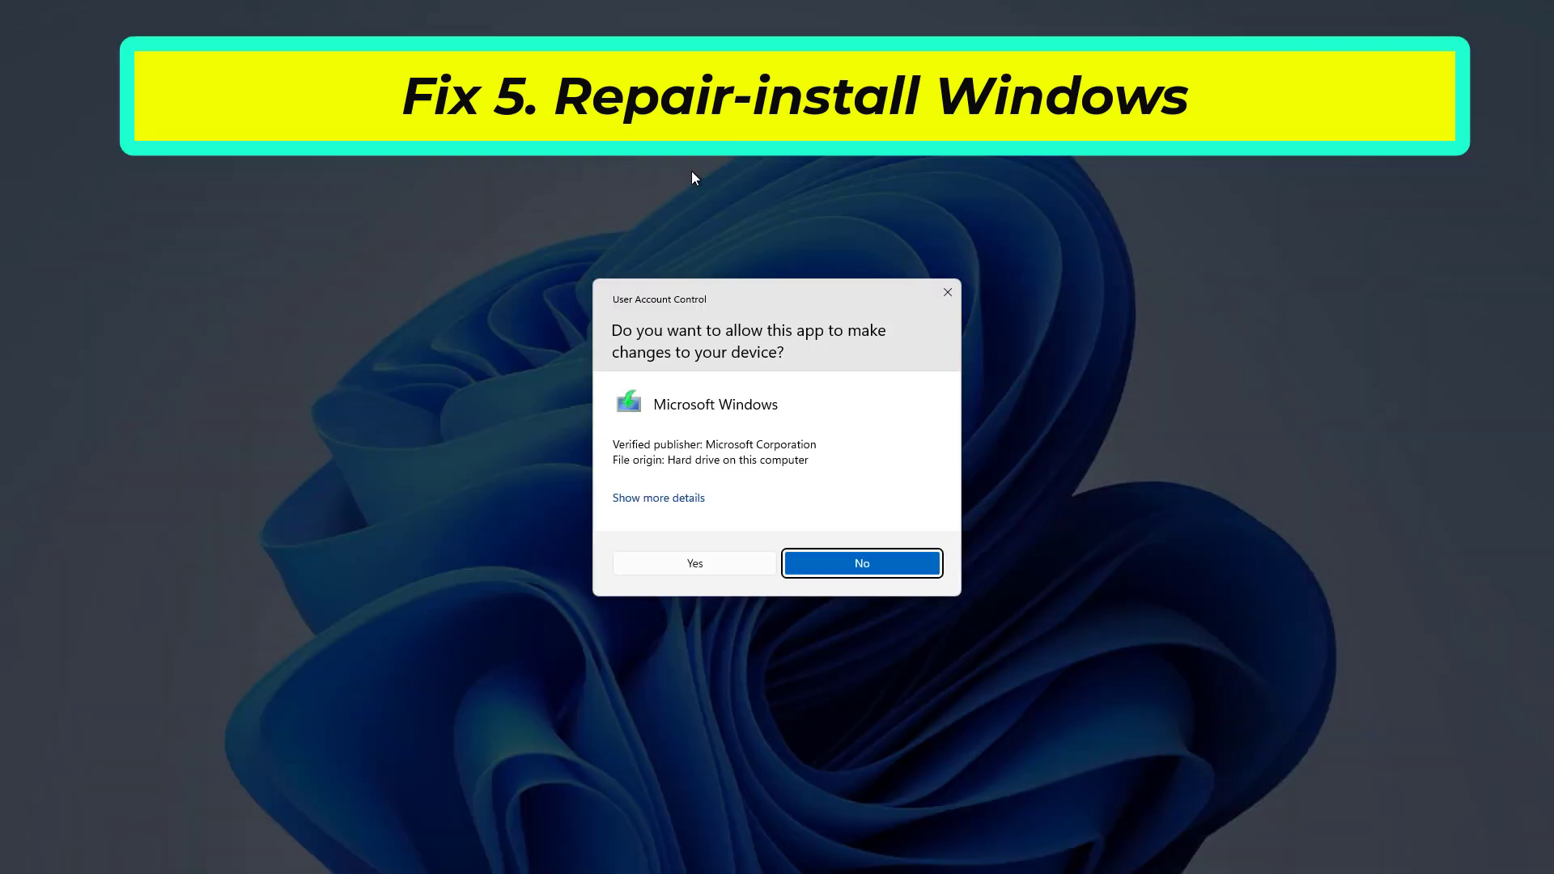
pyautogui.click(689, 563)
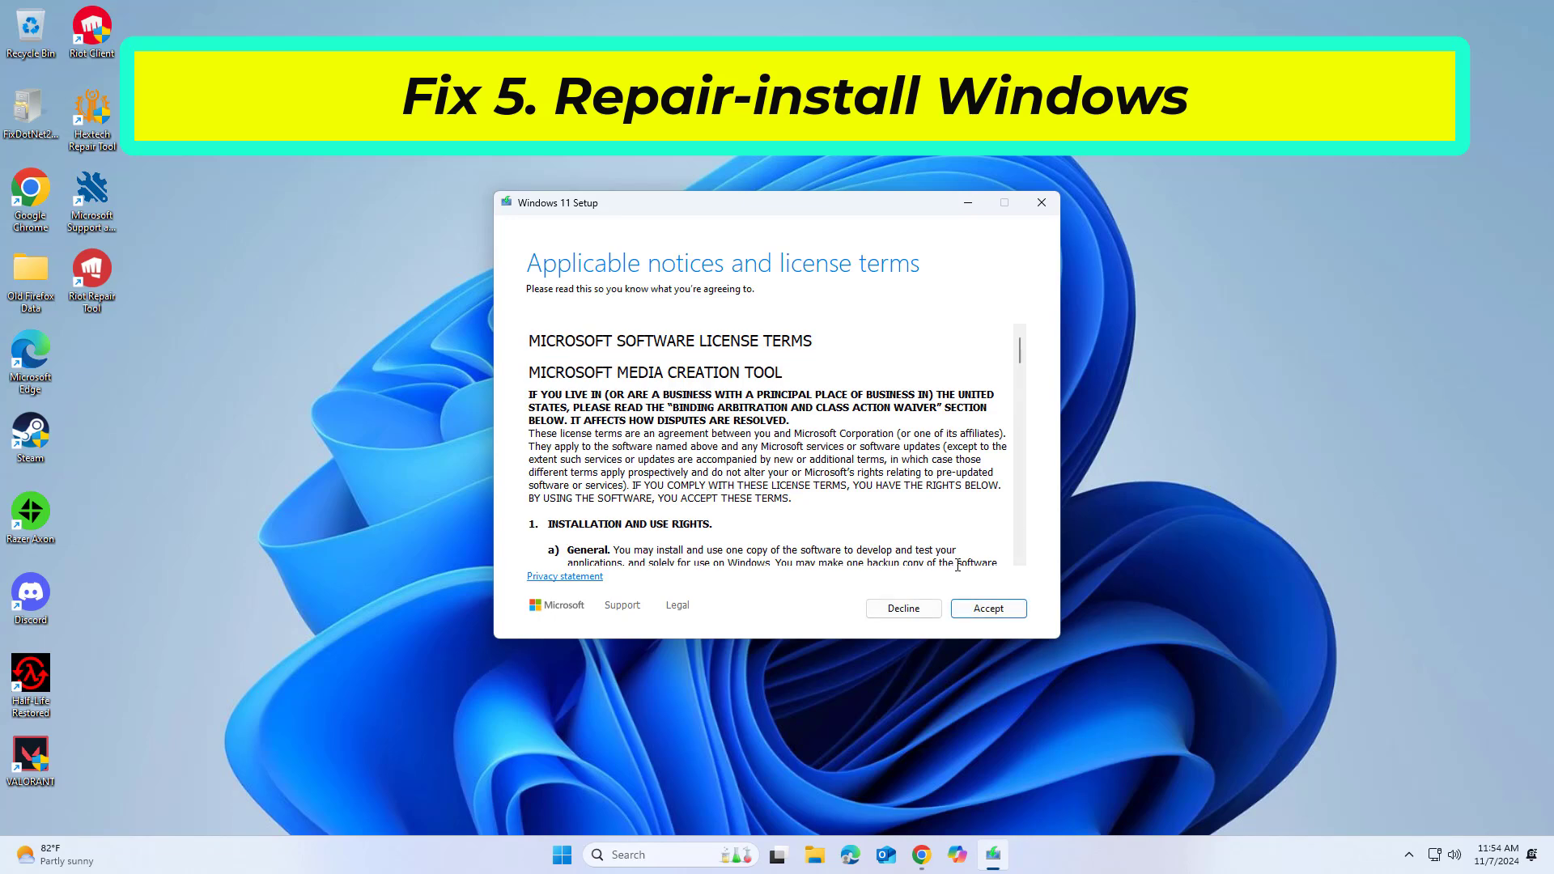
# Accept the Windows 11 Setup license terms and continue with the recommended language and edition options for this PC.
pyautogui.click(974, 614)
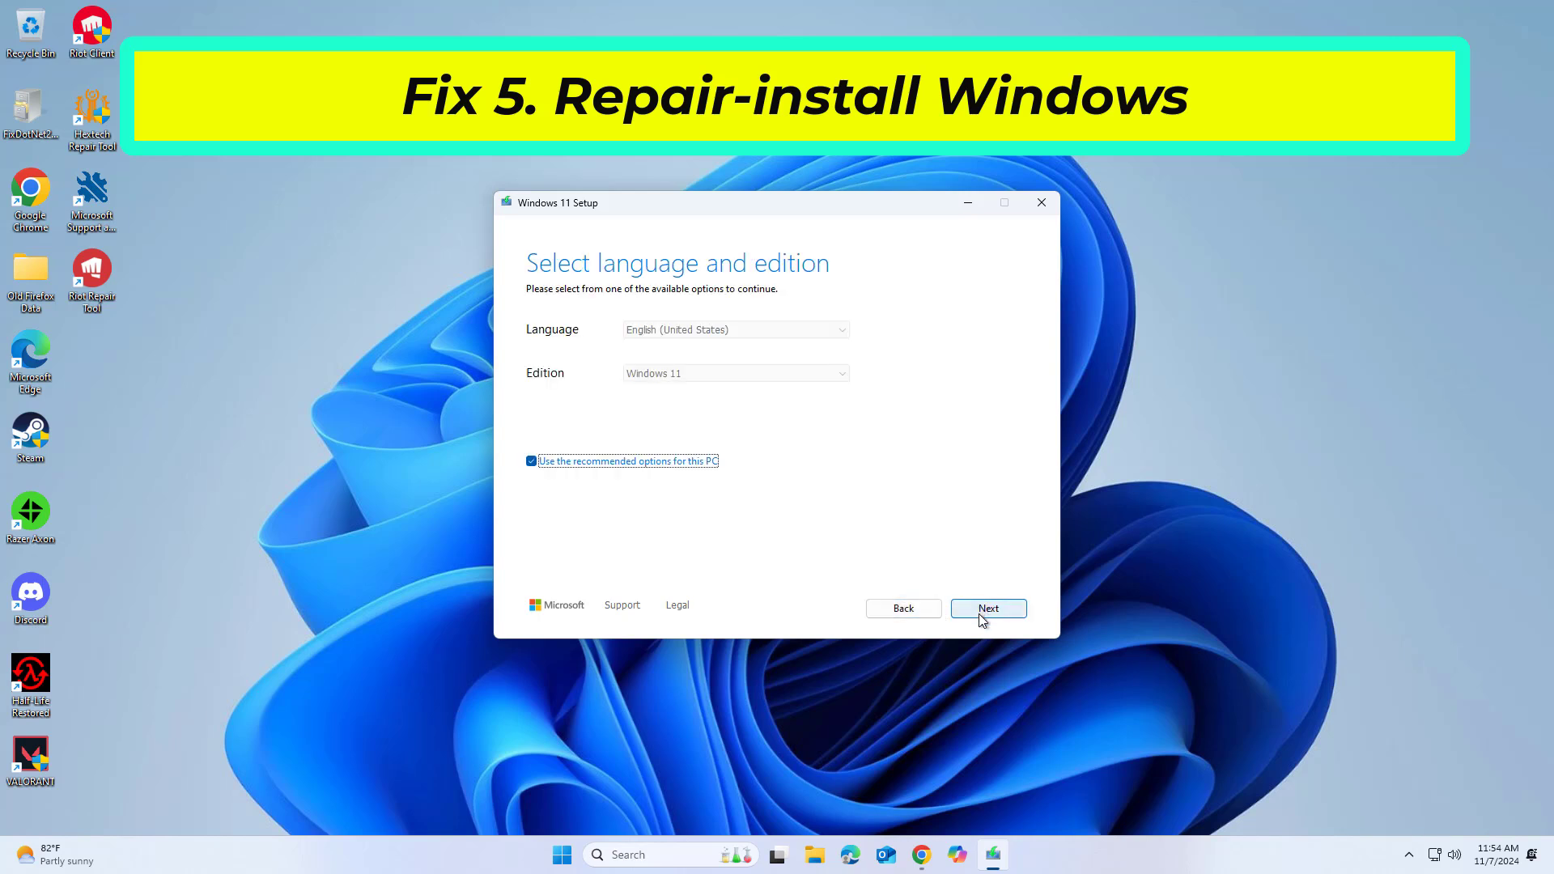
pyautogui.click(979, 614)
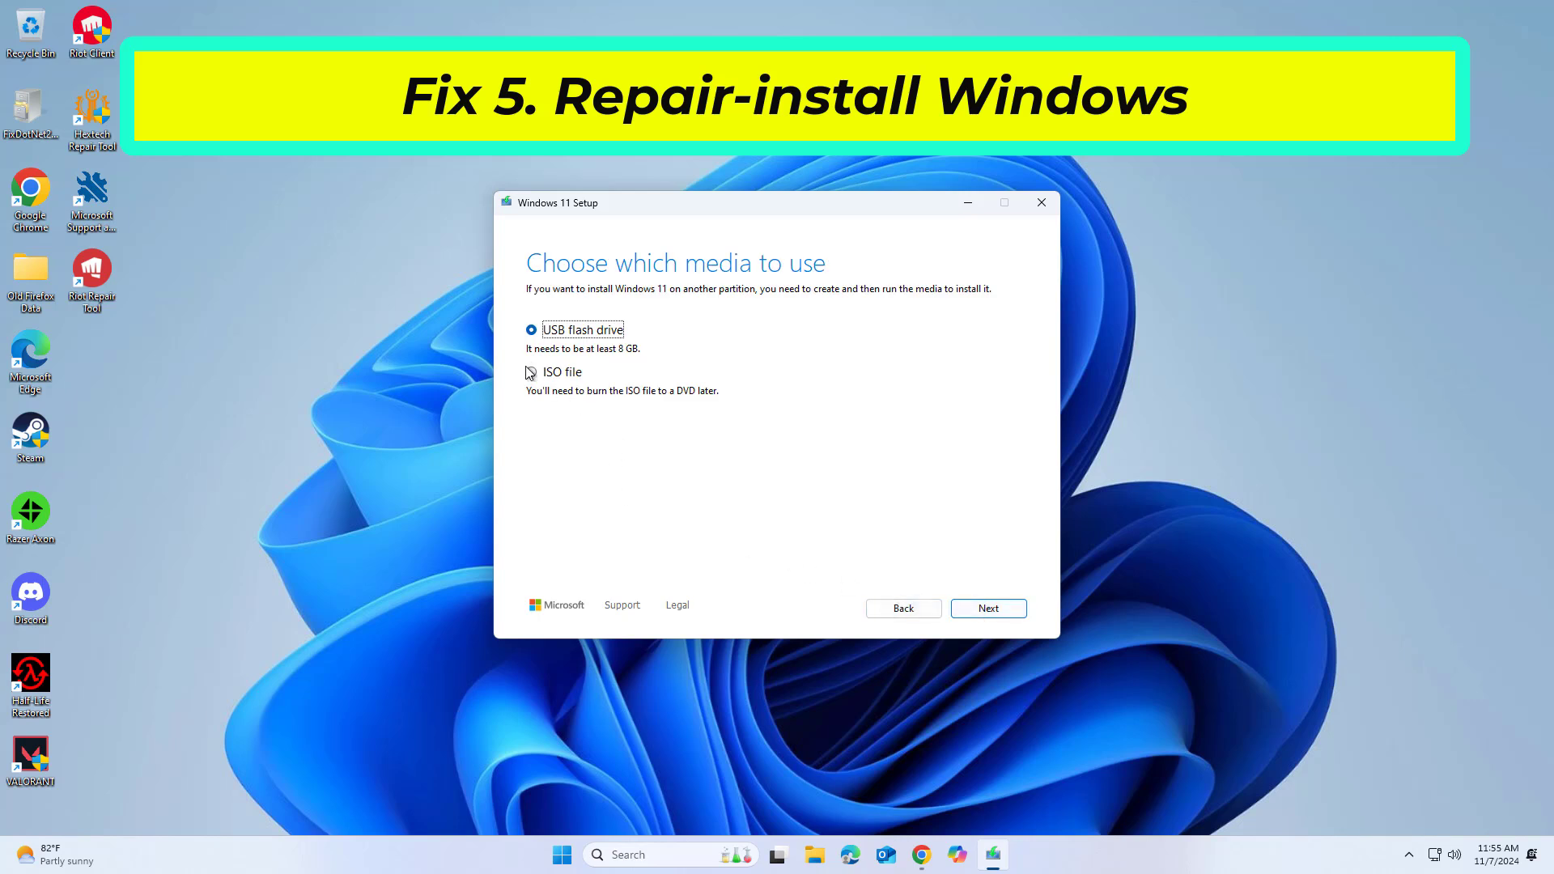
# Choose ISO file as the installation media and save it as Windows on the Desktop to start the Windows 11 download.
pyautogui.click(530, 372)
pyautogui.click(984, 613)
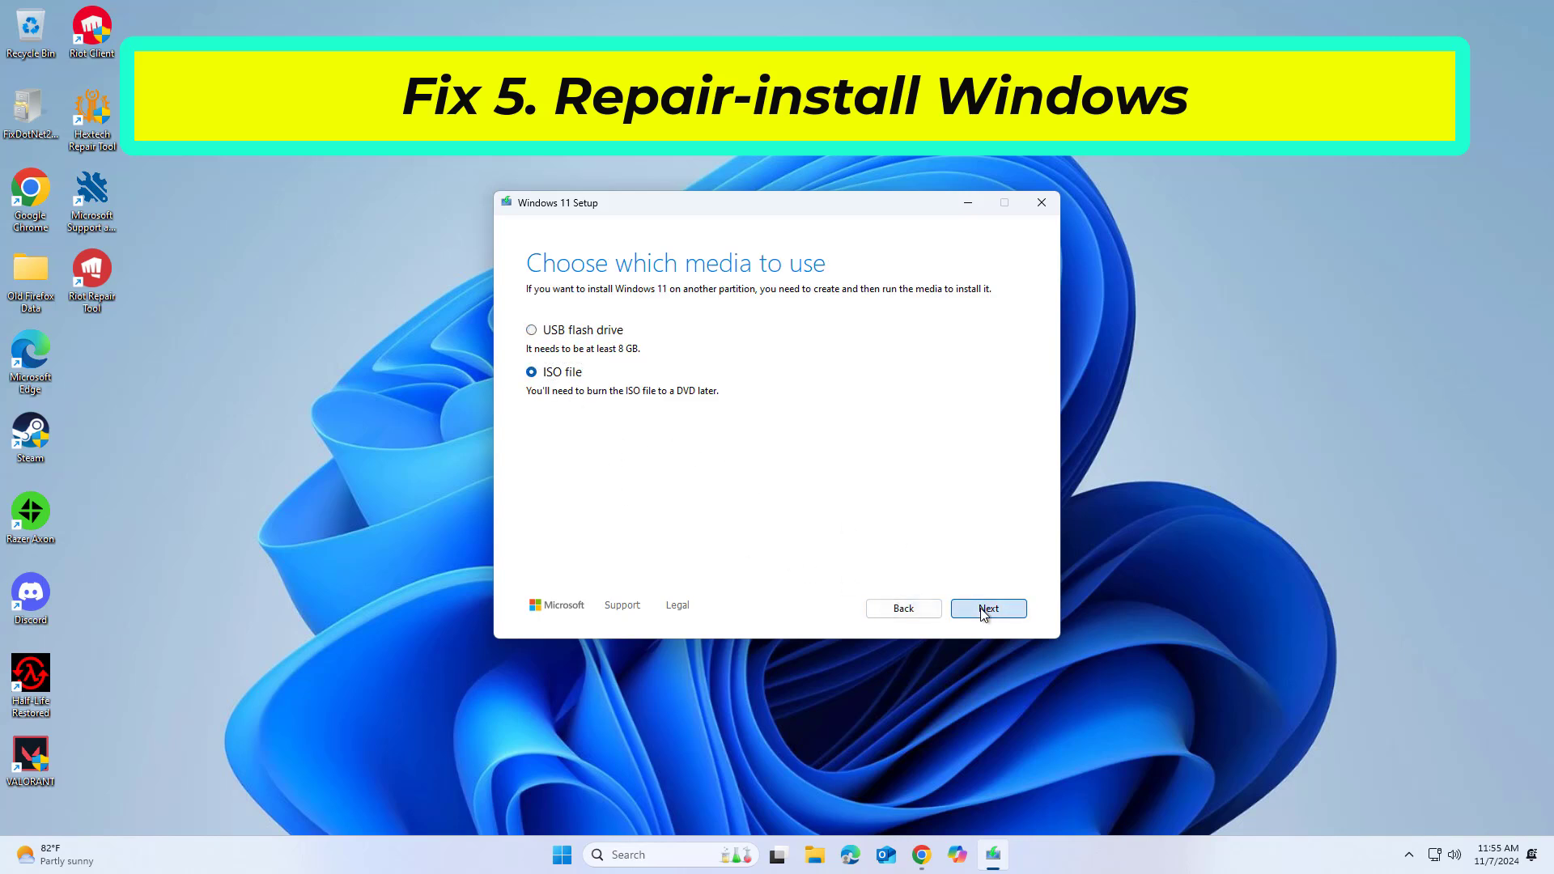
pyautogui.click(983, 611)
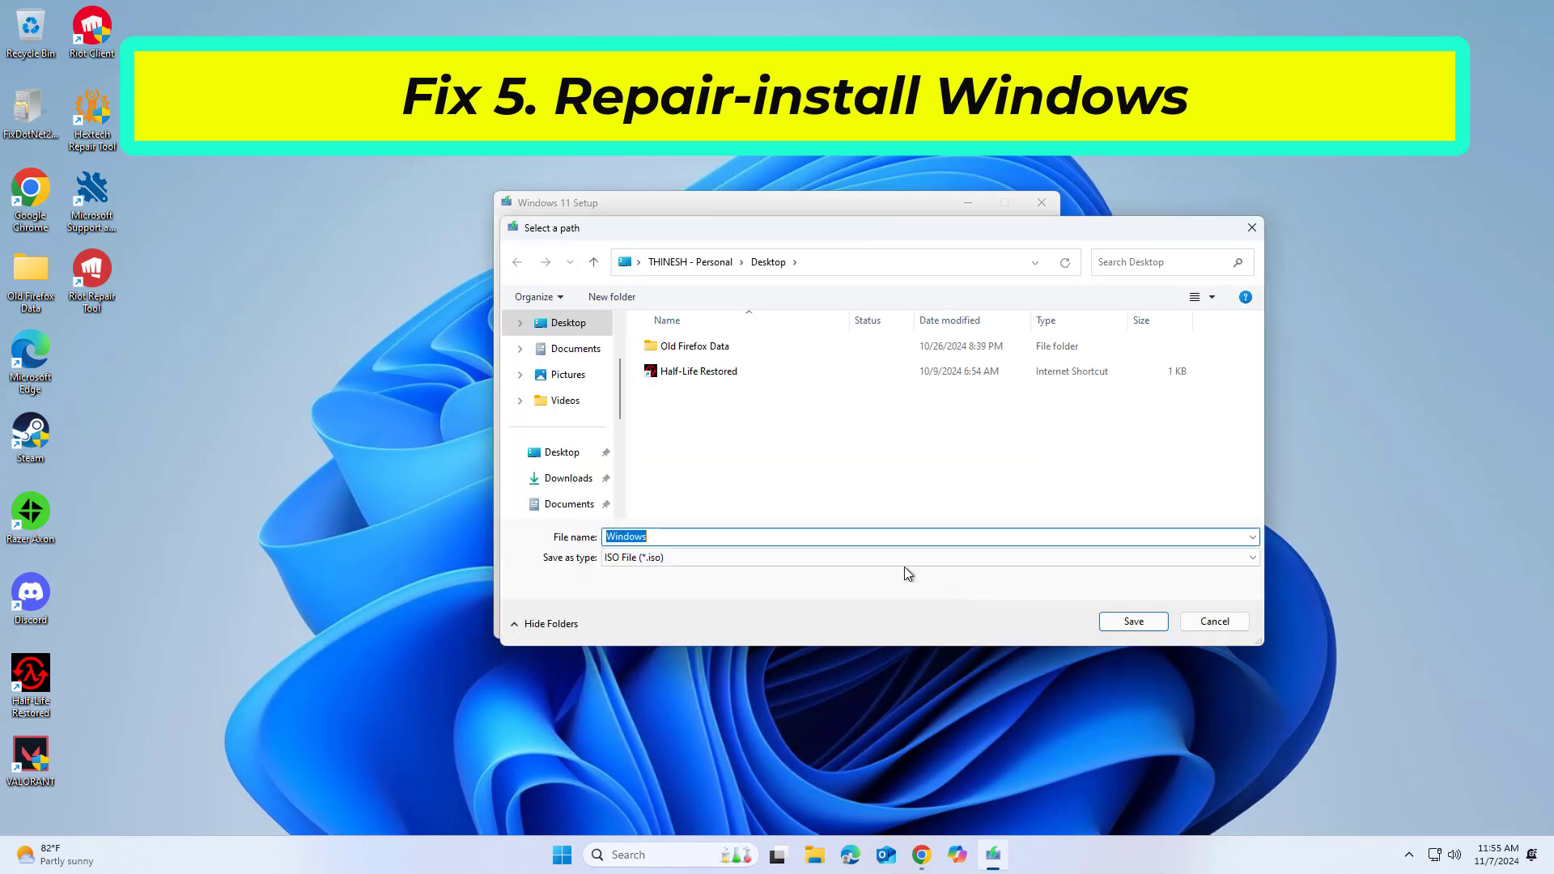
pyautogui.click(577, 458)
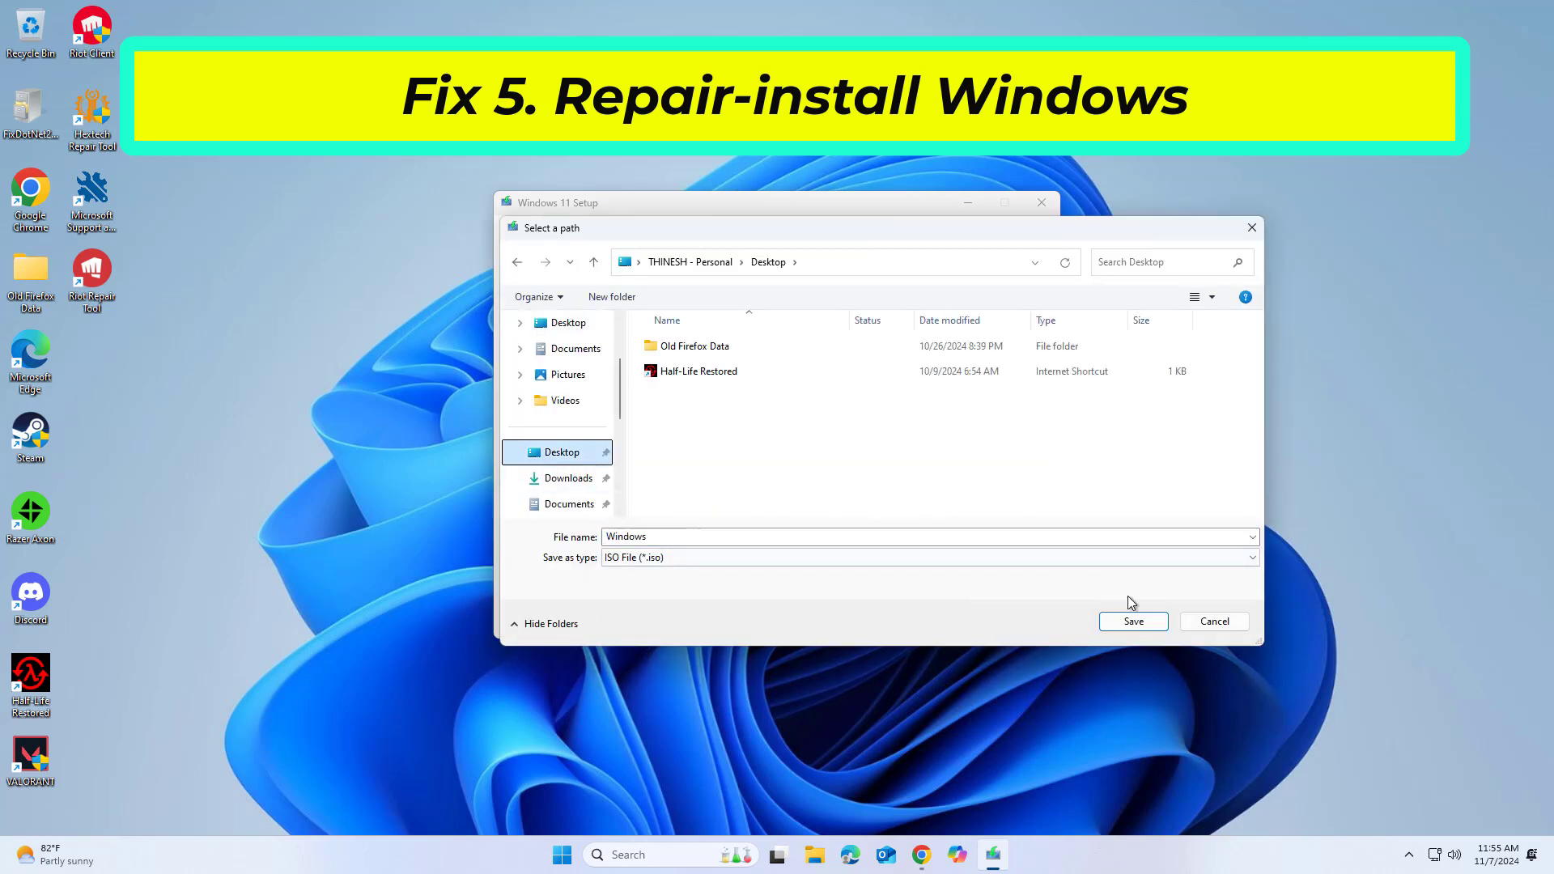
pyautogui.click(1133, 622)
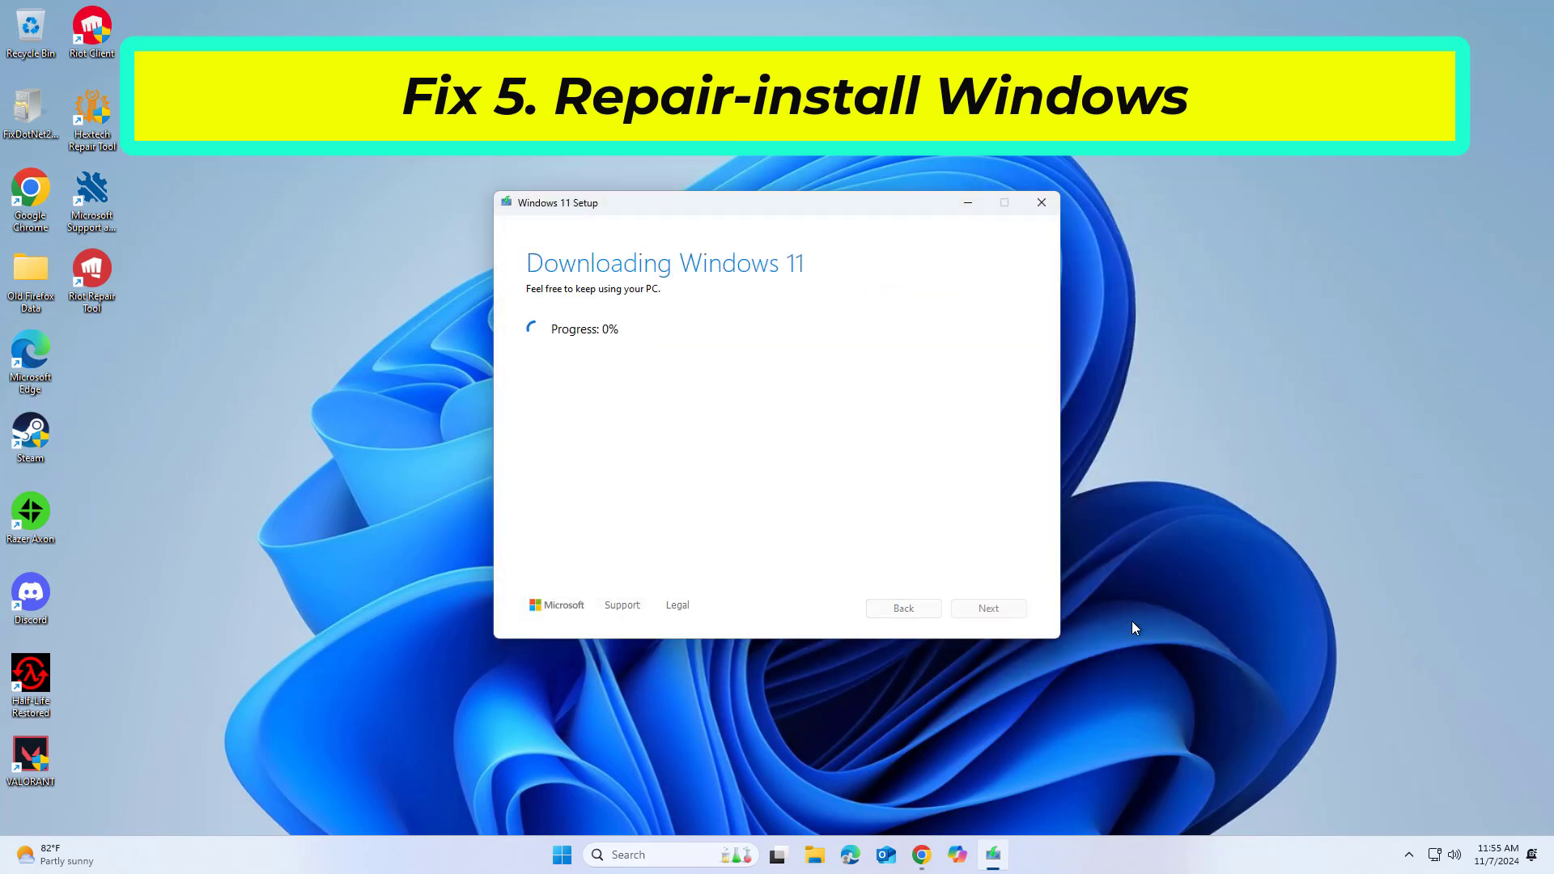